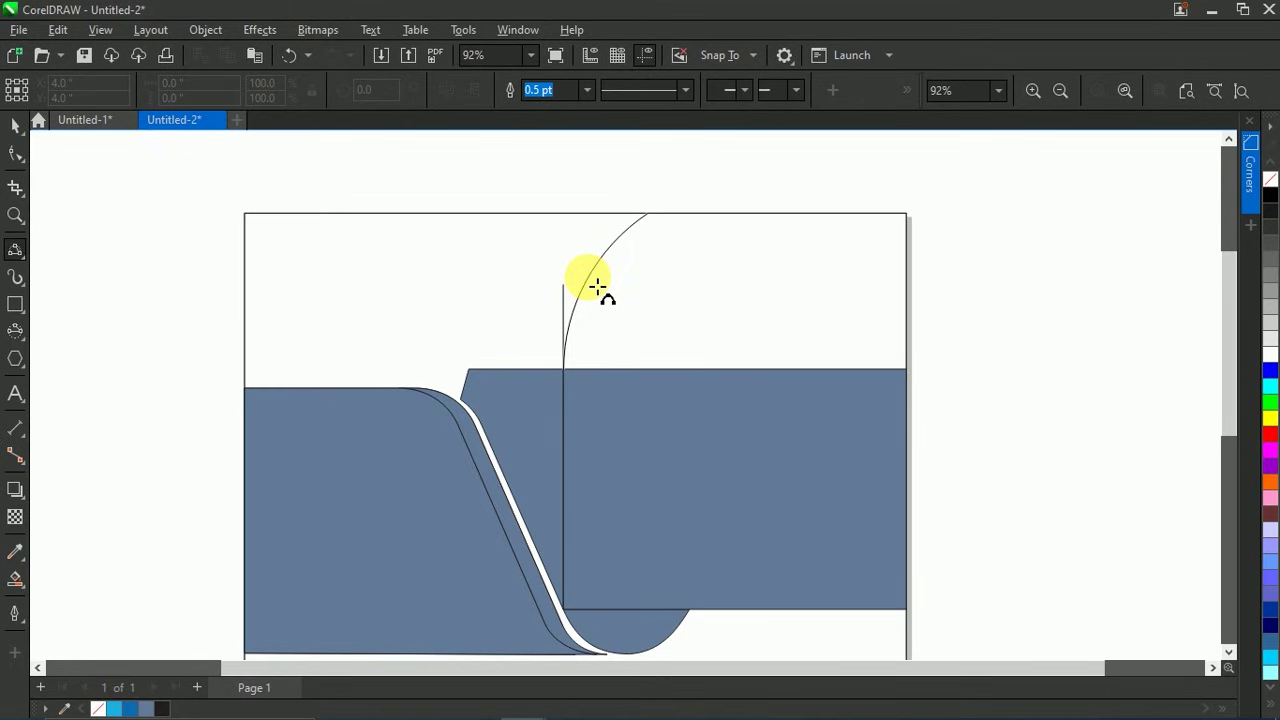
Step: Duplicate the upper arc slightly to the right and reshape the copy so its top end meets the original arc's top end
click(594, 287)
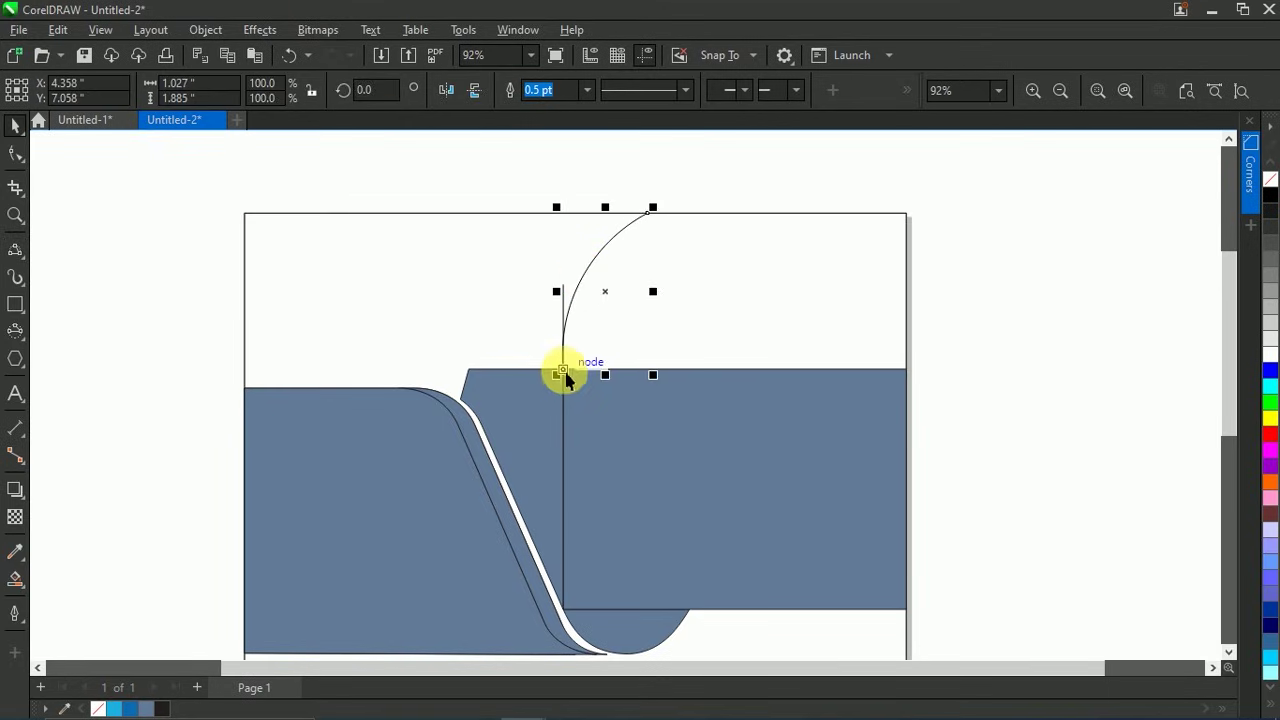
drag(585, 367, 581, 367)
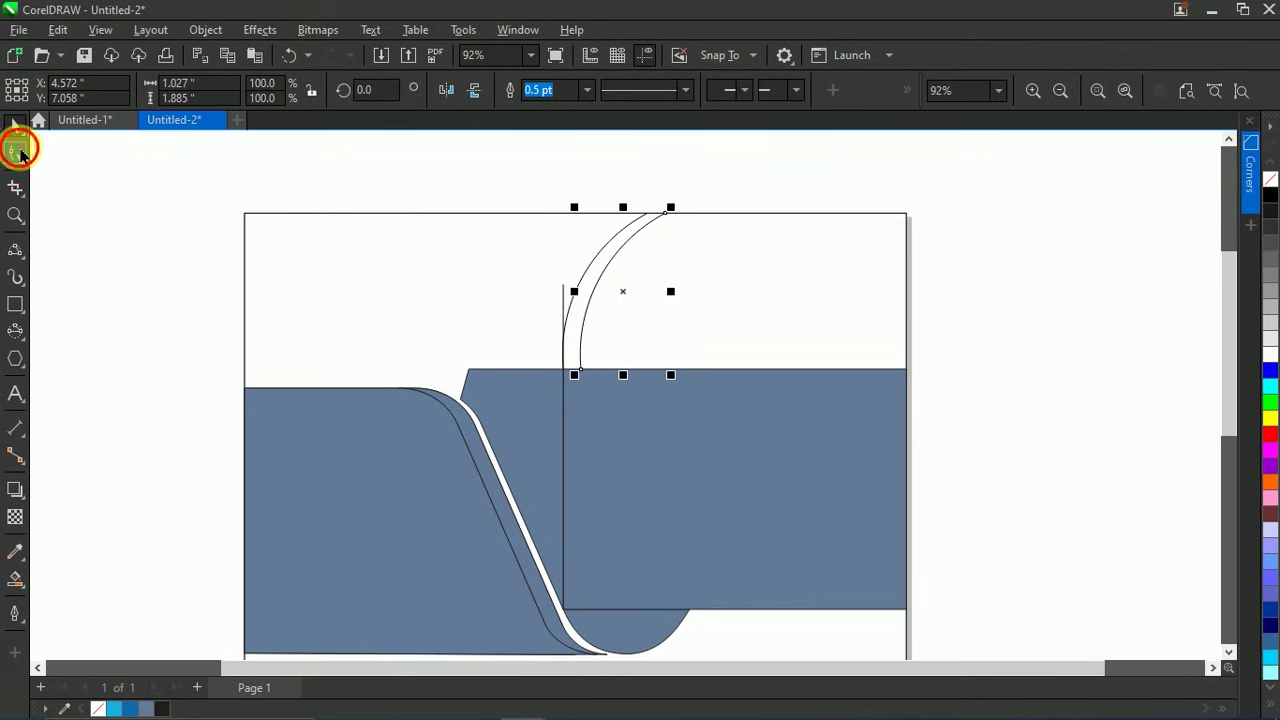
click(17, 153)
scroll(680, 246, up, 2)
click(650, 244)
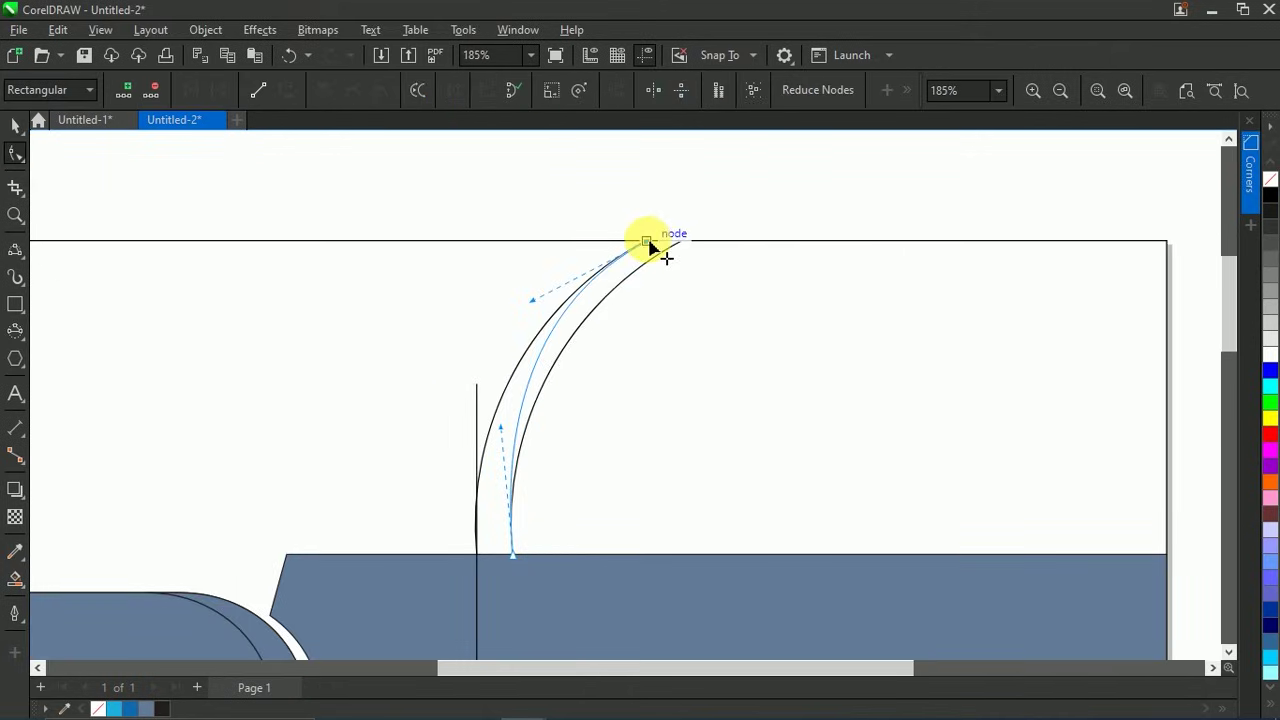
drag(532, 300, 549, 306)
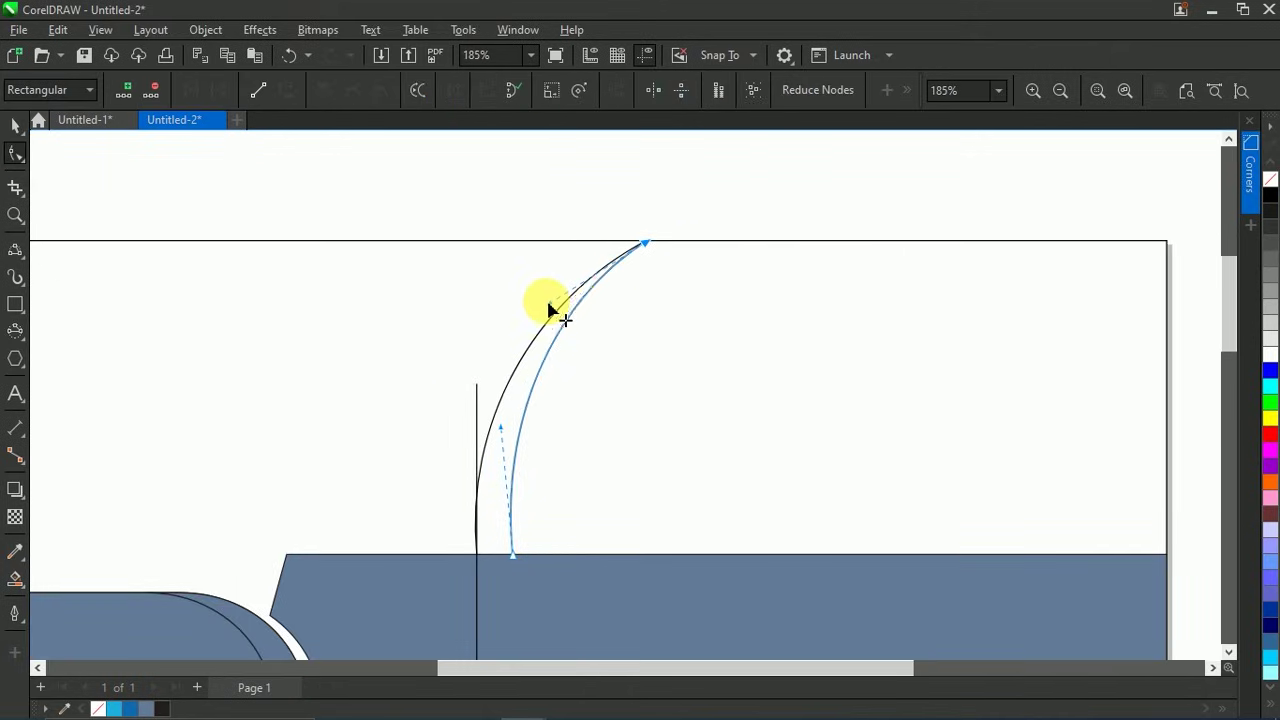
Step: Duplicate the reshaped inner arc slightly to the right, leaving a thin gap between the two curves
scroll(563, 300, down, 2)
key(space)
drag(595, 329, 589, 330)
click(622, 230)
scroll(614, 232, down, 1)
Step: Smart-fill the sliver between the outer arcs and the area right of the inner arc with slate blue
click(17, 578)
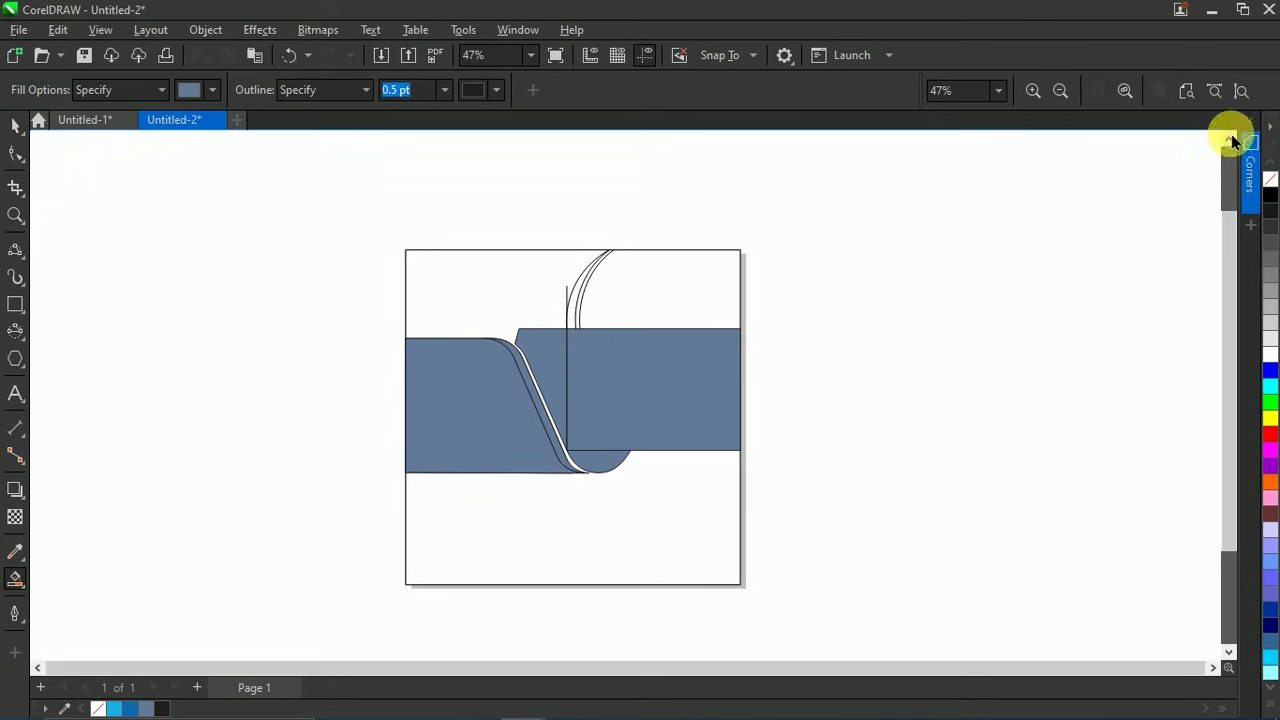
click(1184, 91)
click(643, 240)
click(703, 237)
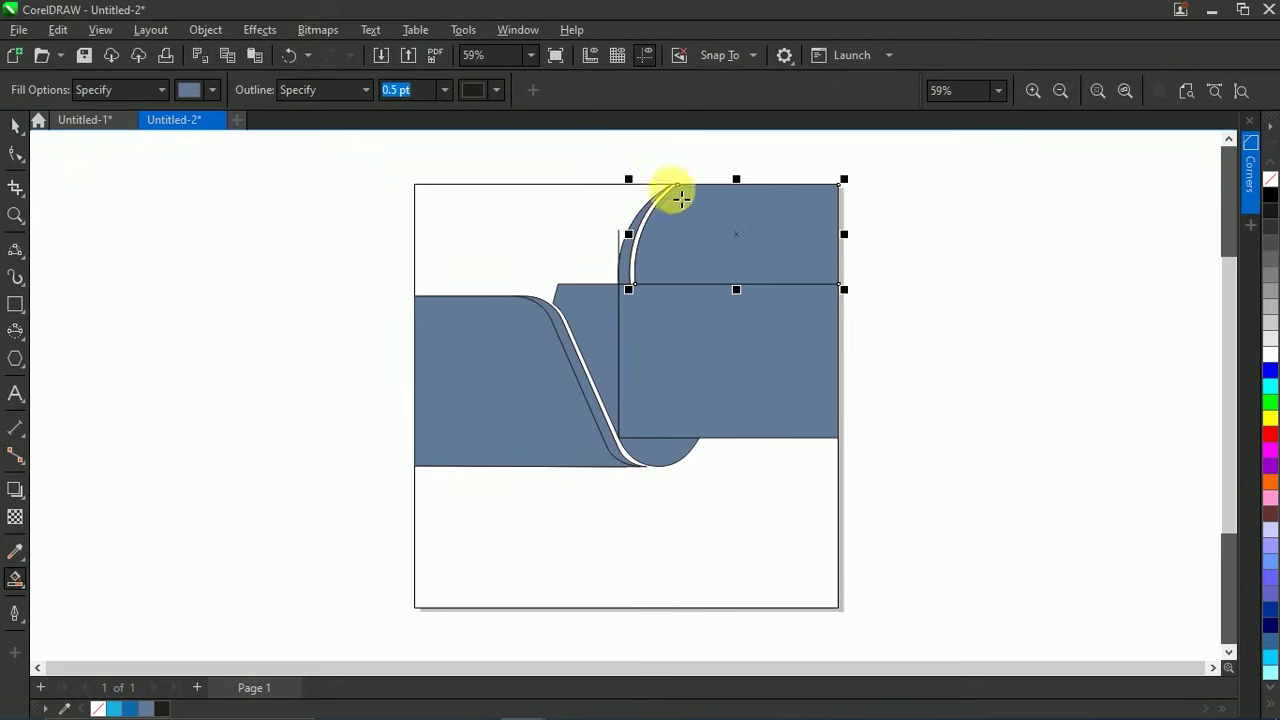
key(space)
key(Escape)
Step: Delete the construction arcs and the vertical guide line around the upper shapes
drag(721, 155, 629, 323)
drag(655, 234, 954, 236)
right_click(964, 243)
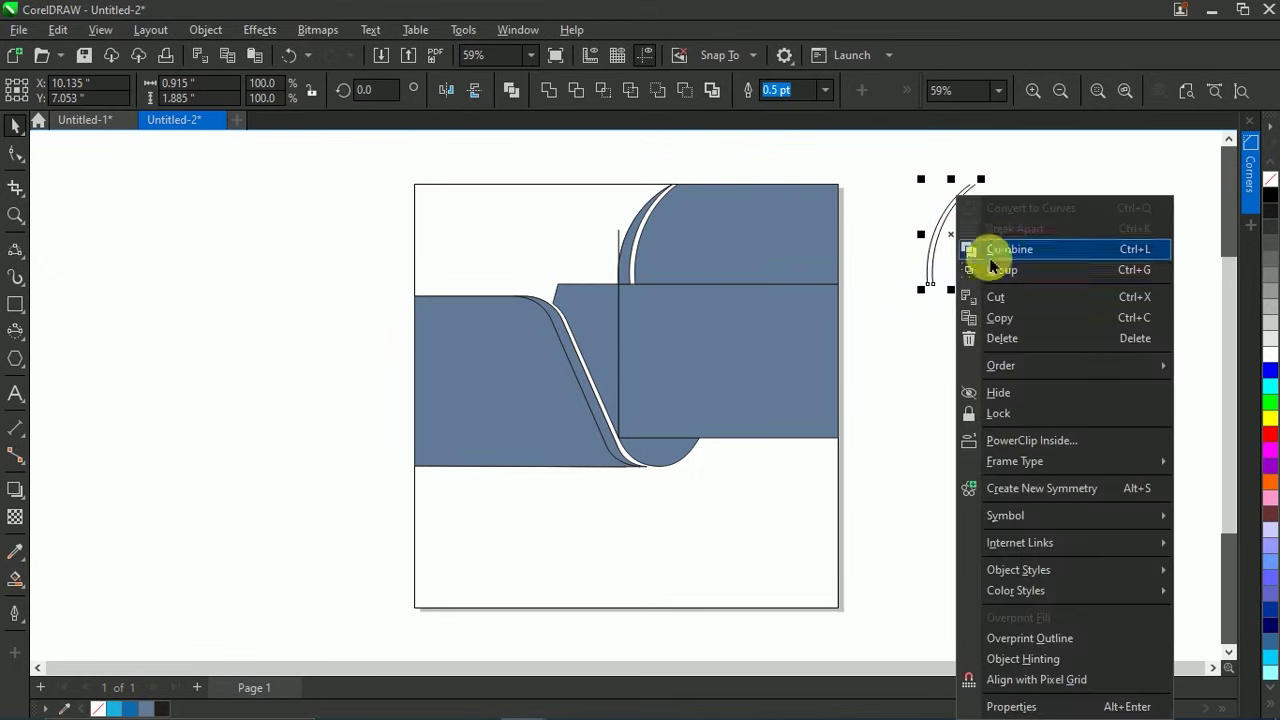
click(1050, 337)
drag(621, 243, 337, 243)
right_click(338, 246)
click(366, 290)
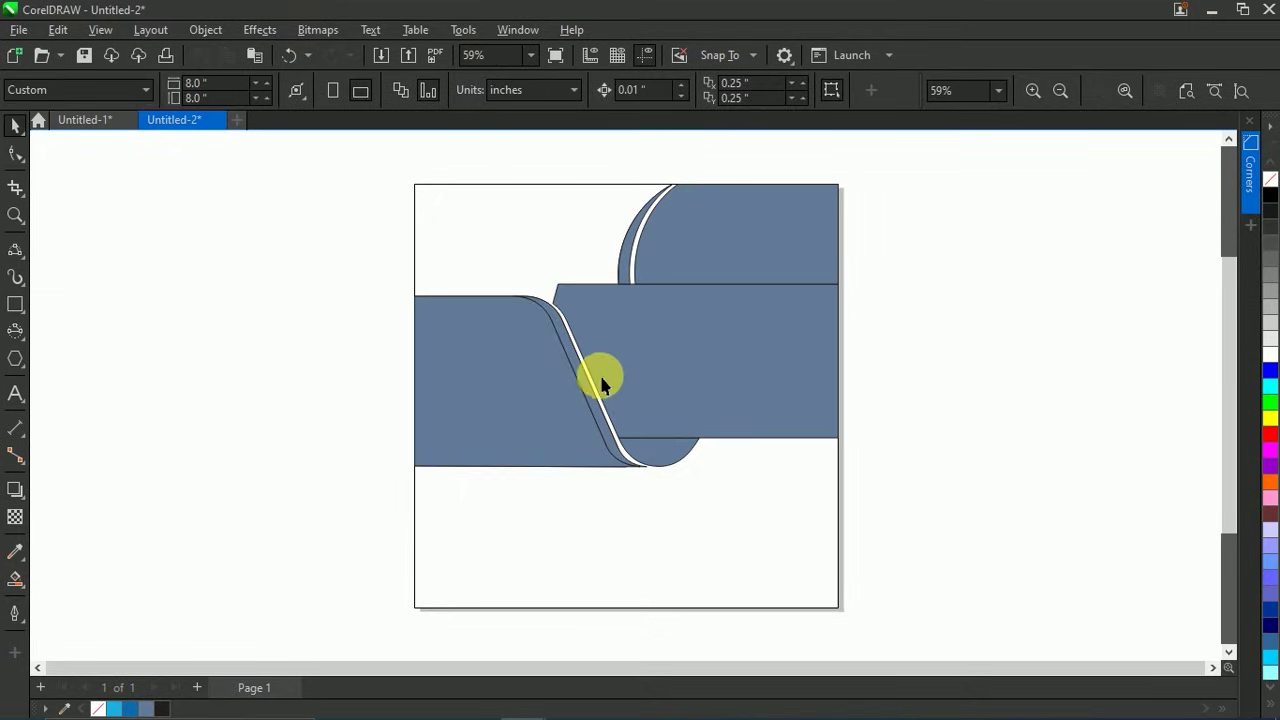
Step: Give the left slanted shape a vertical linear gradient from medium blue at its top to light blue at its bottom
scroll(600, 371, down, 1)
click(1134, 97)
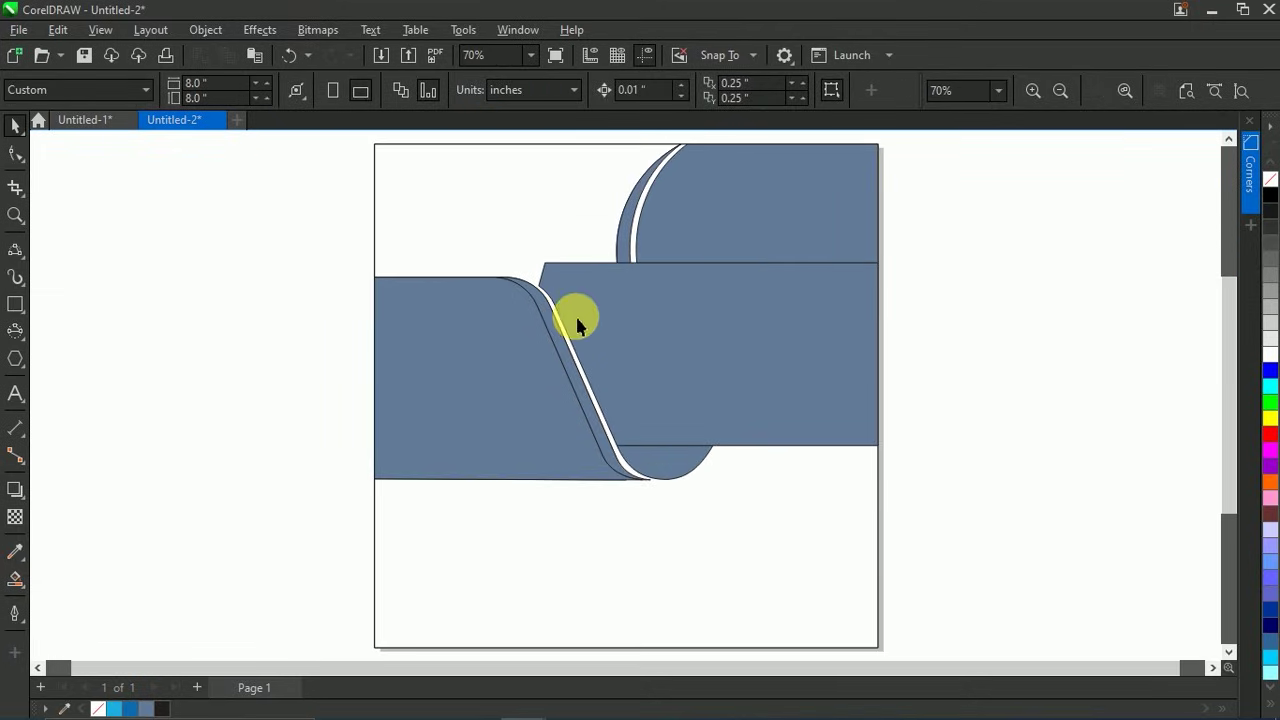
click(463, 420)
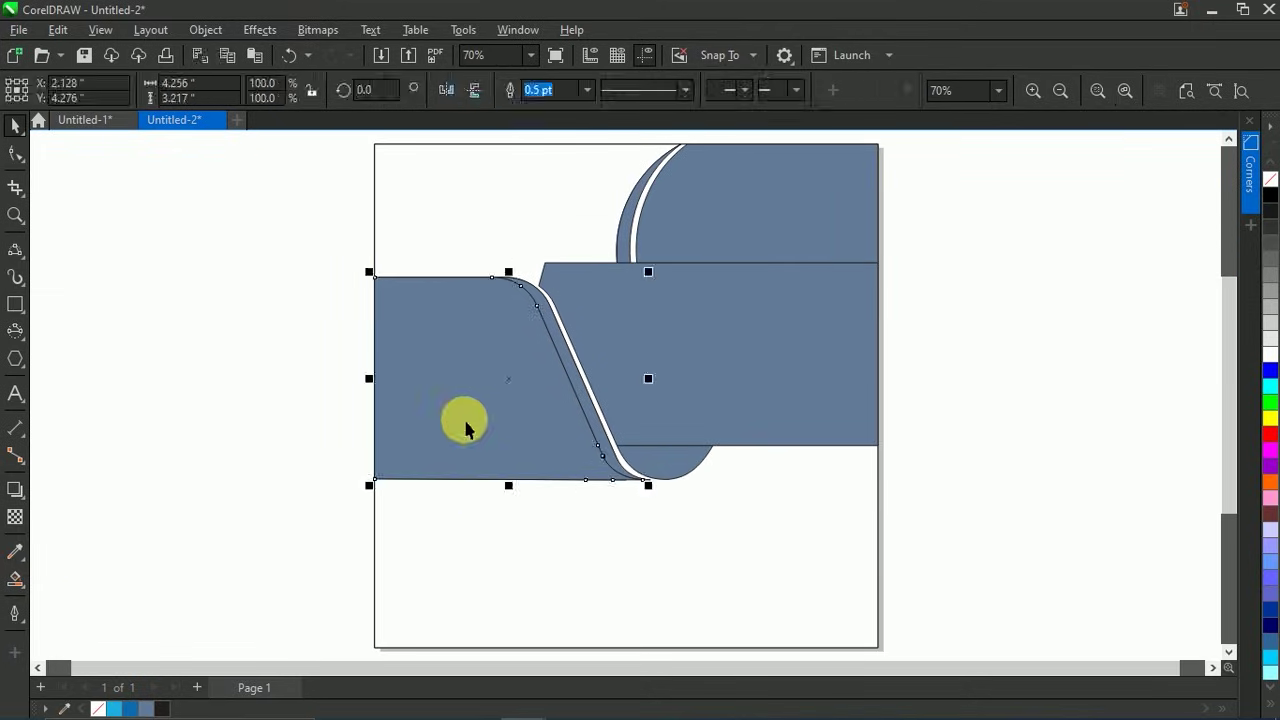
click(15, 580)
click(85, 580)
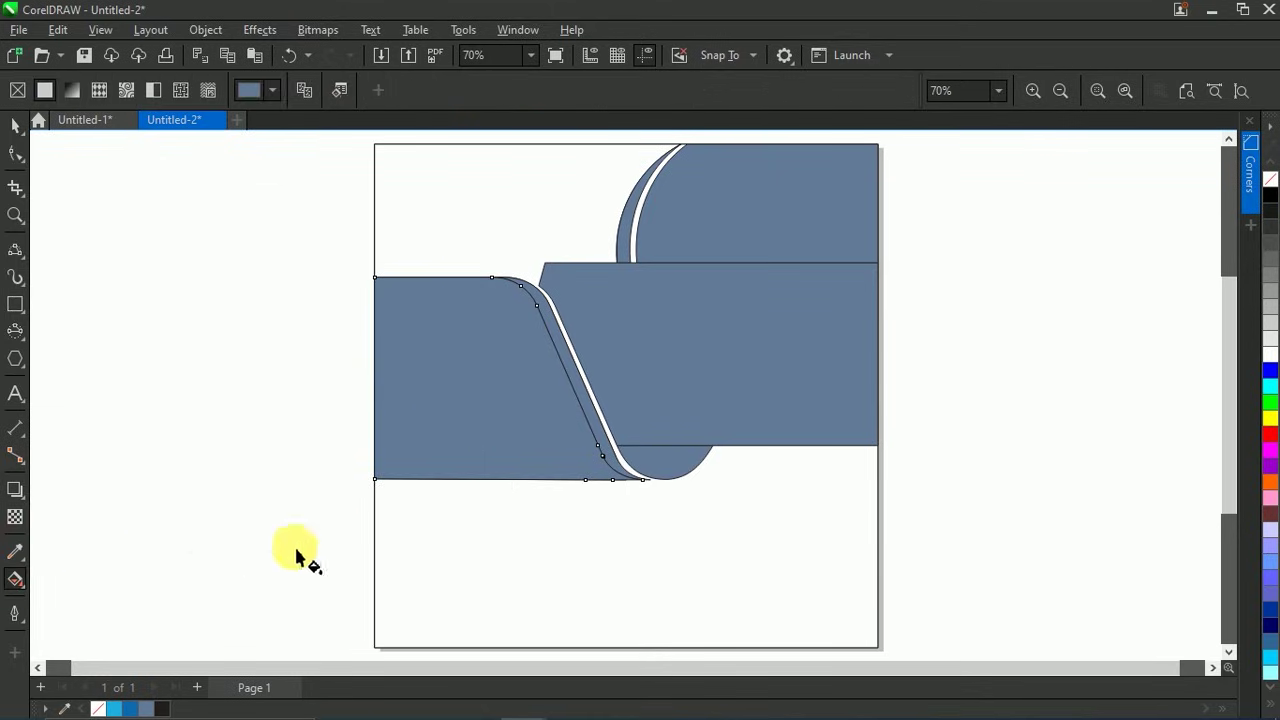
drag(452, 279, 451, 478)
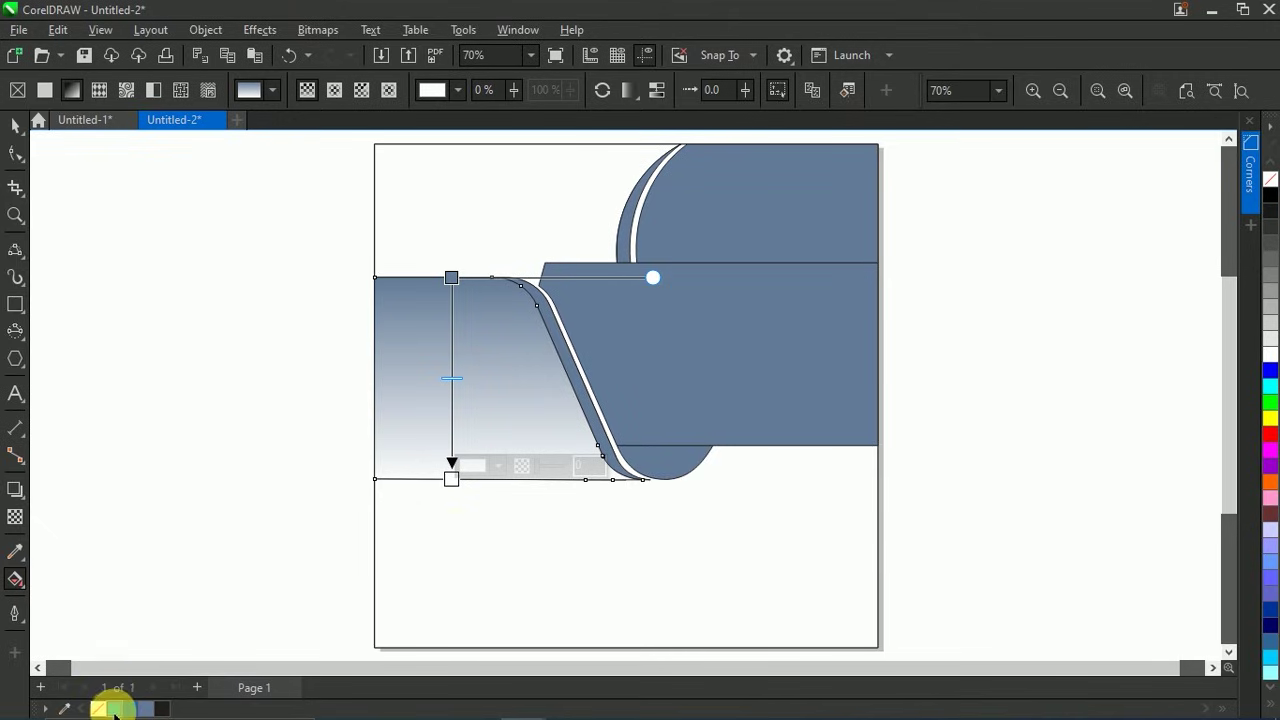
drag(114, 707, 451, 478)
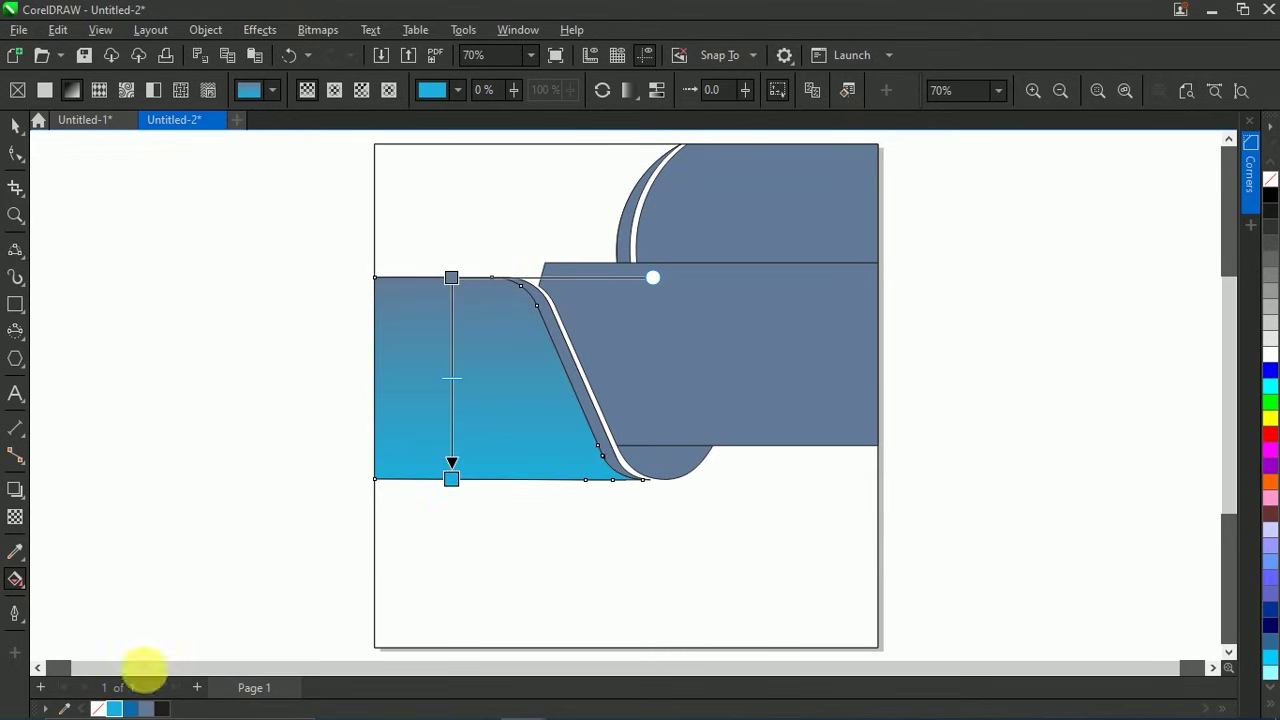
drag(130, 707, 451, 277)
click(15, 125)
click(137, 233)
Step: Tilt the left shape's gradient diagonally so that it ends near the shape's lower right corner
click(406, 346)
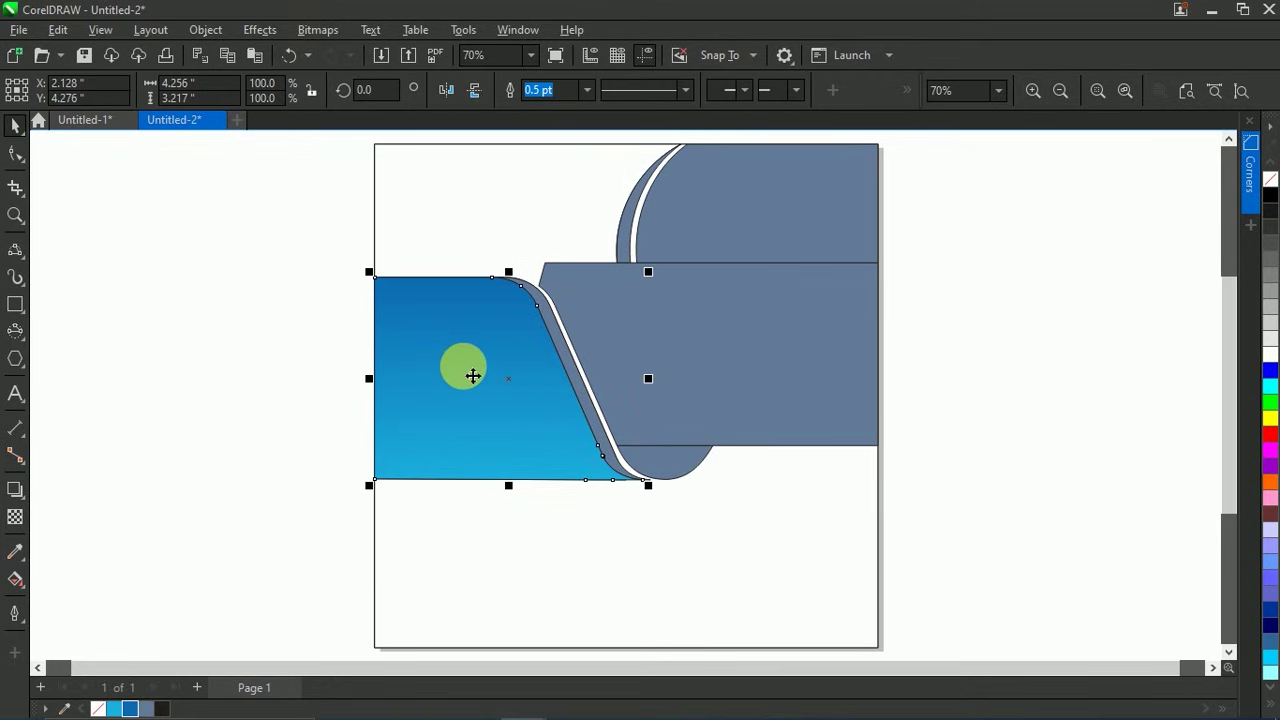
key(g)
drag(451, 479, 570, 484)
click(455, 280)
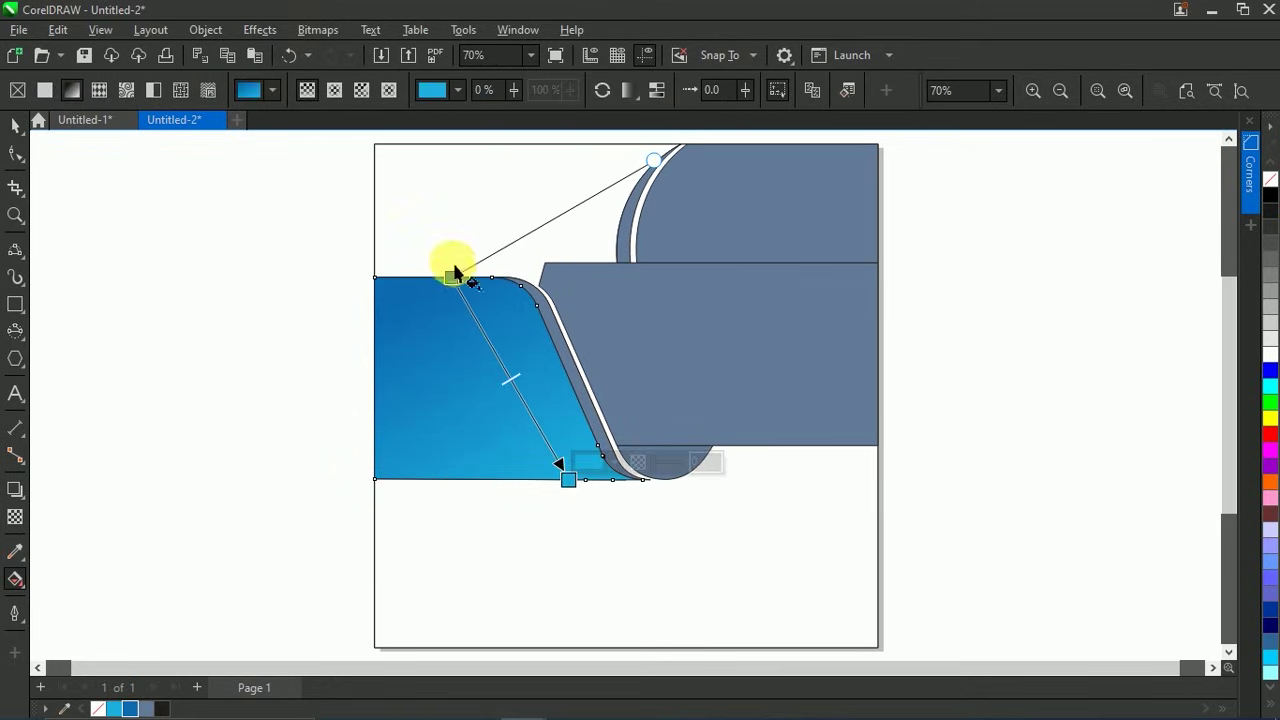
Step: Copy the left shape's gradient fill to the narrow slanted strip beside it
click(15, 124)
drag(448, 356, 566, 350)
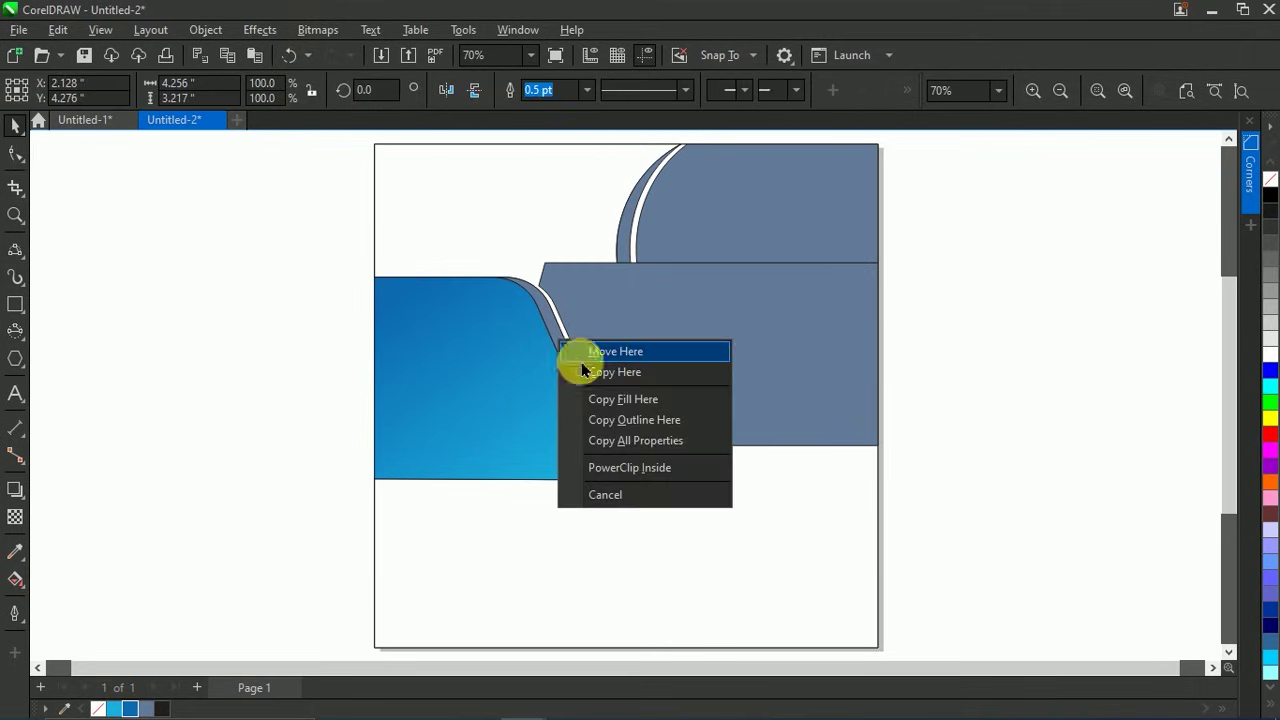
click(612, 399)
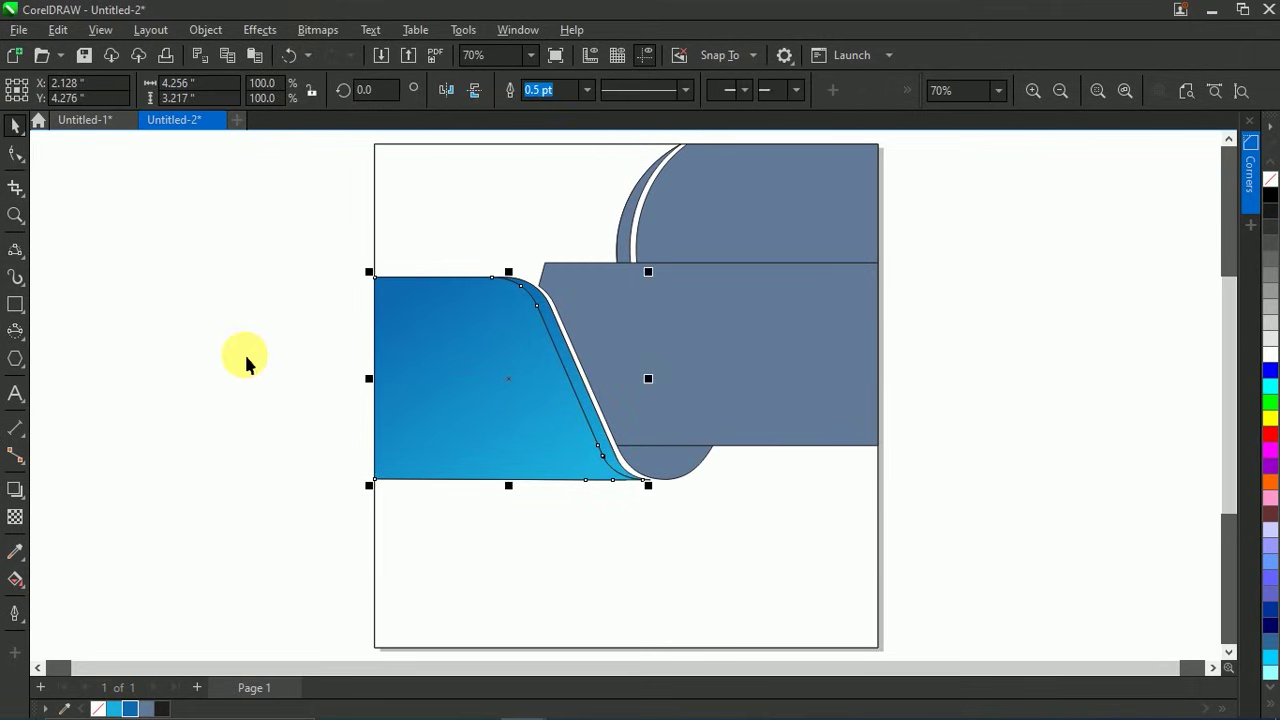
key(g)
click(15, 124)
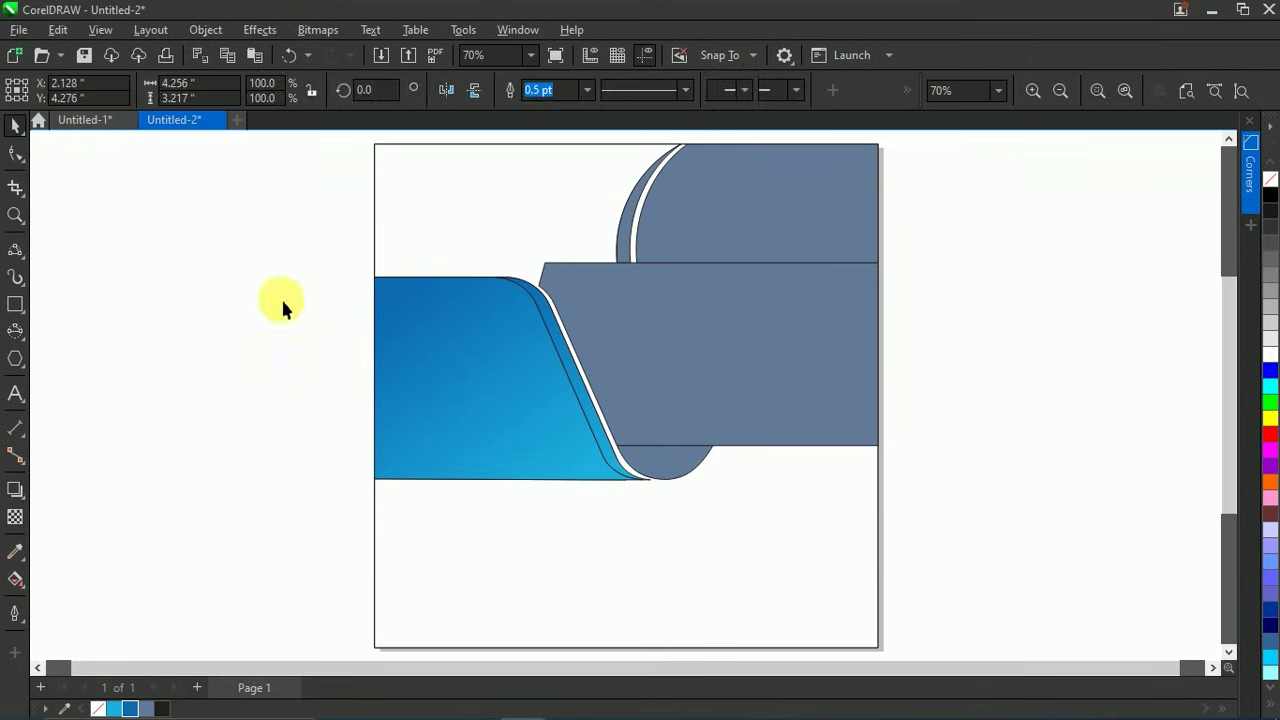
click(281, 300)
Step: Adjust the slanted strip's gradient so it starts lower on the slope and ends near the strip's bottom tip
click(555, 340)
key(g)
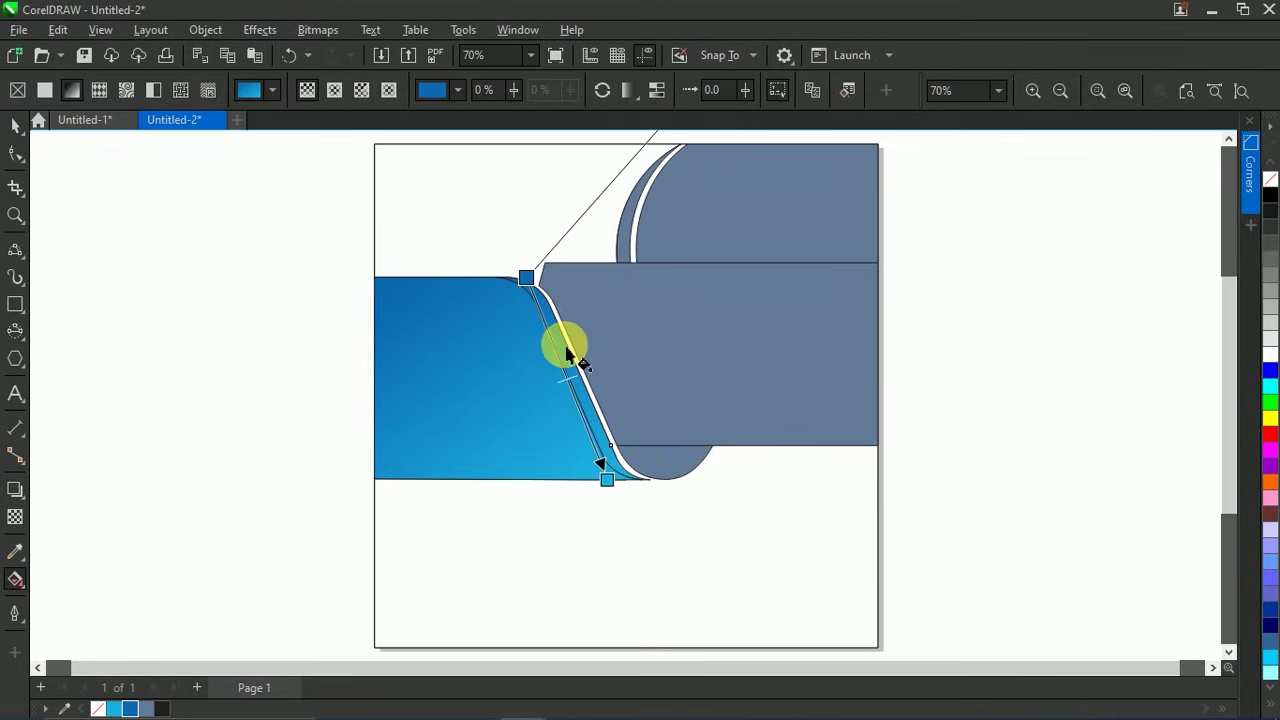
scroll(563, 334, up, 1)
mouse_move(537, 291)
mouse_down()
mouse_move(514, 263)
mouse_move(551, 311)
mouse_up()
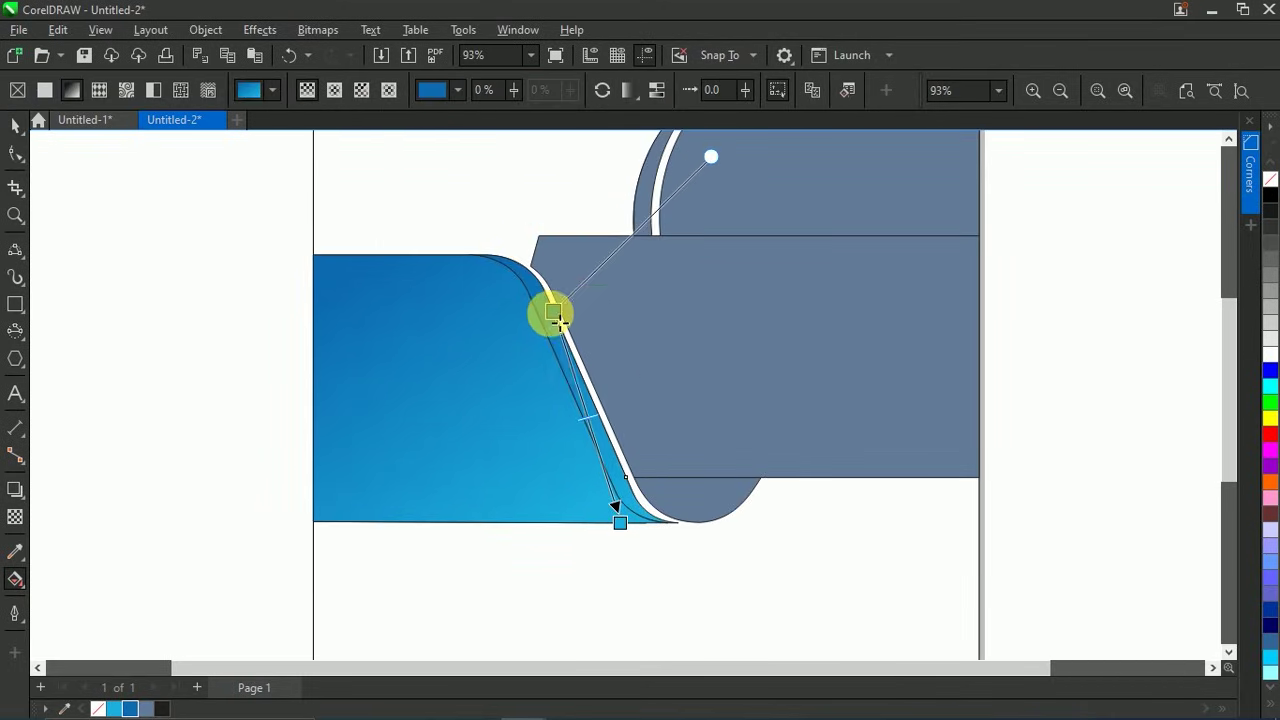
drag(621, 519, 651, 517)
mouse_move(553, 311)
mouse_down()
mouse_move(563, 306)
mouse_move(574, 340)
mouse_move(557, 309)
mouse_up()
click(16, 124)
Step: Copy the left shape's gradient fill to the rounded fold below the middle band
scroll(330, 400, down, 1)
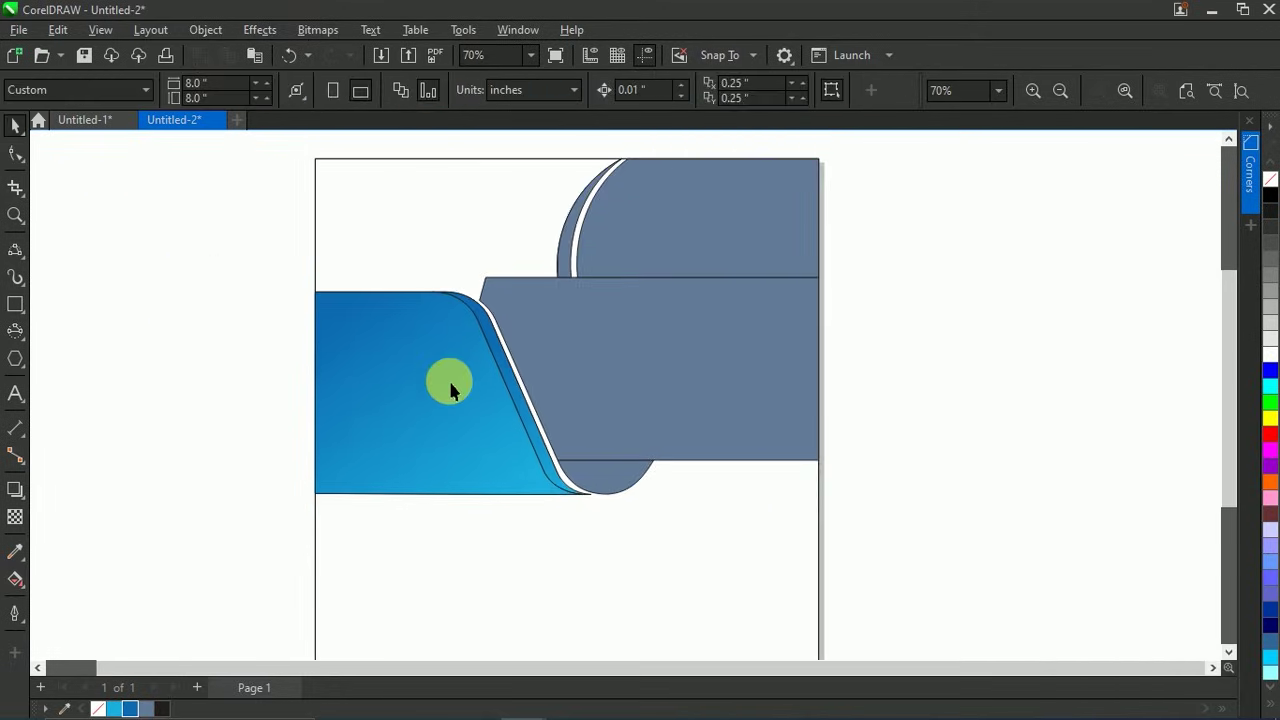
drag(440, 437, 602, 478)
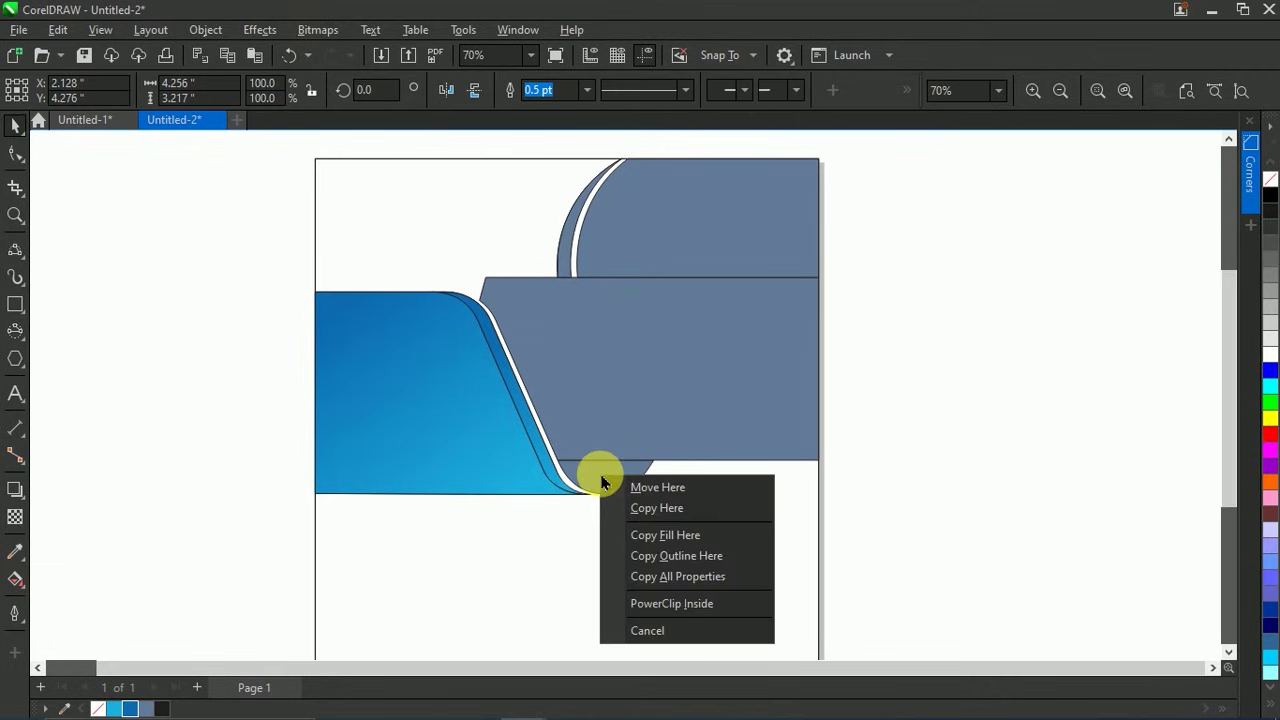
click(664, 535)
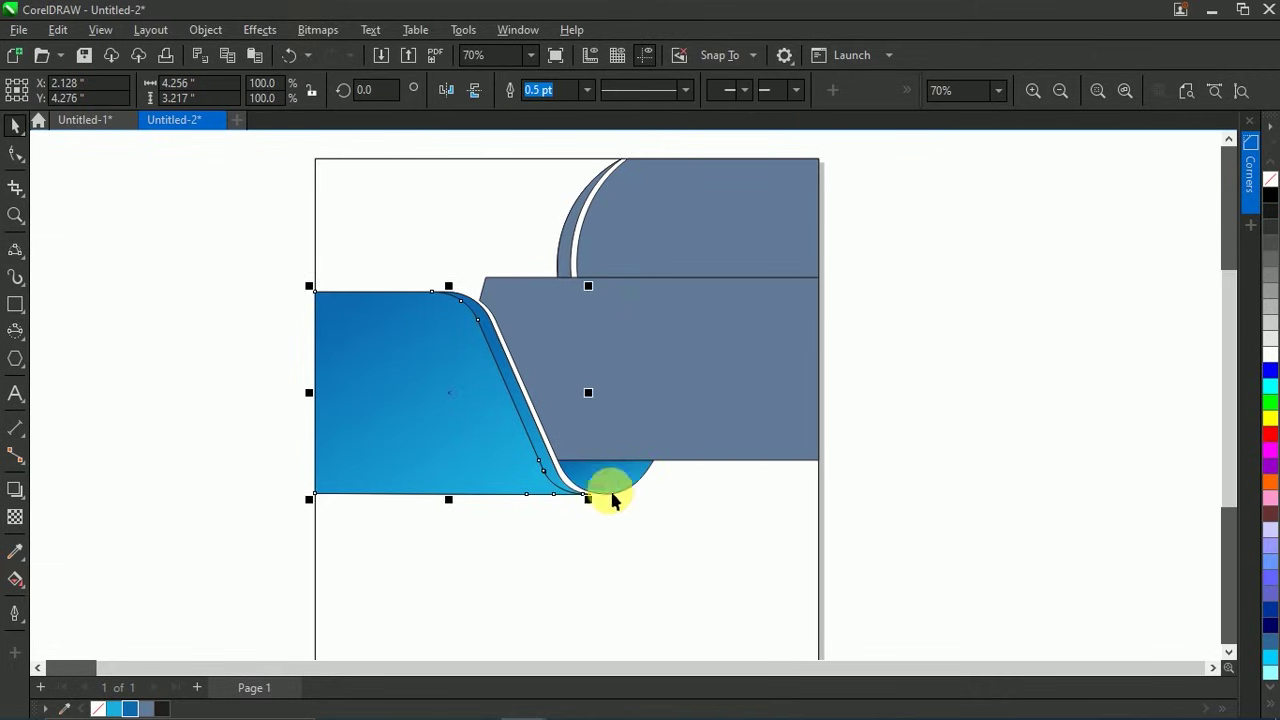
Step: Make the rounded fold's gradient run straight down from its top edge's middle and extend past its bottom edge
click(16, 155)
scroll(620, 493, up, 2)
click(586, 471)
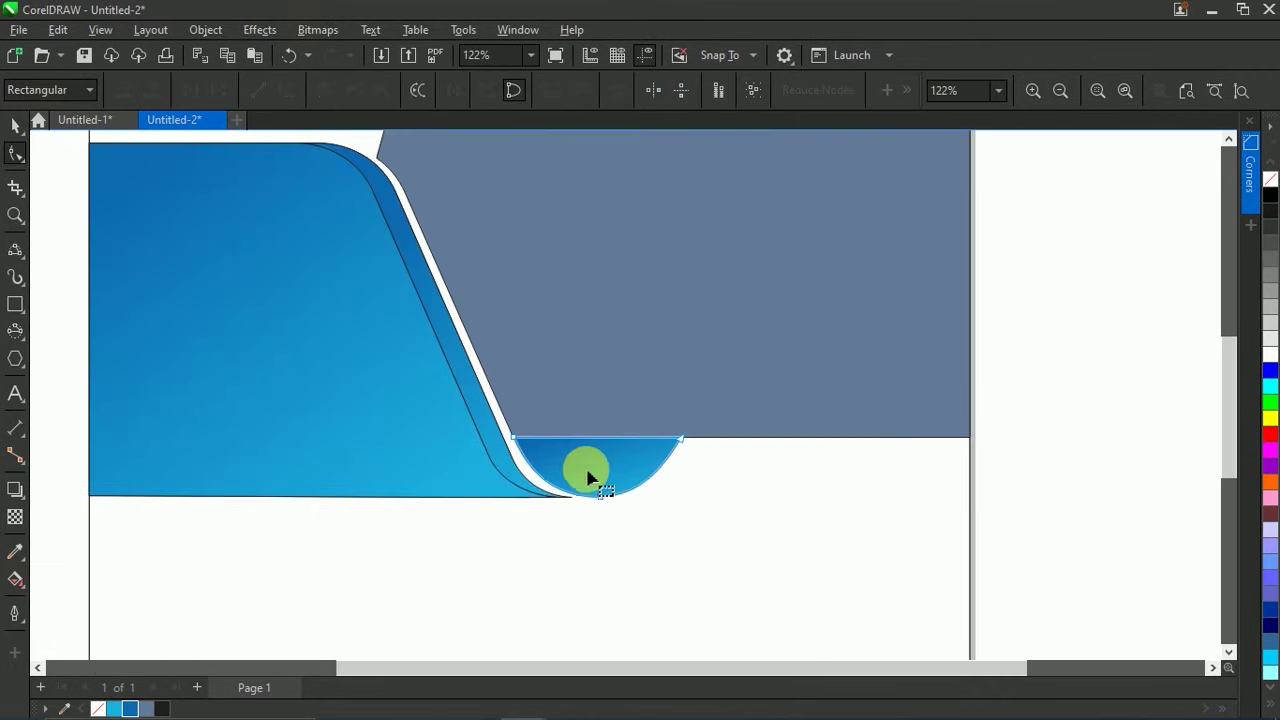
click(16, 580)
drag(570, 441, 612, 443)
drag(652, 505, 609, 594)
drag(722, 536, 689, 460)
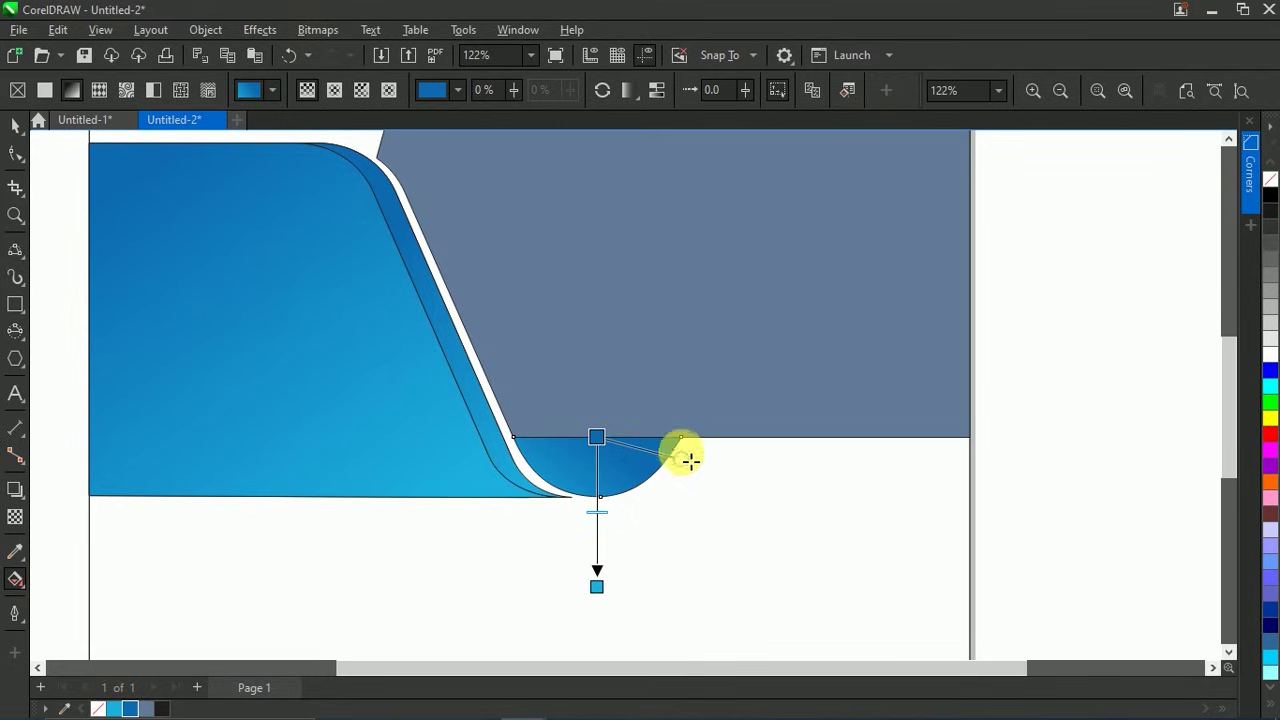
click(15, 125)
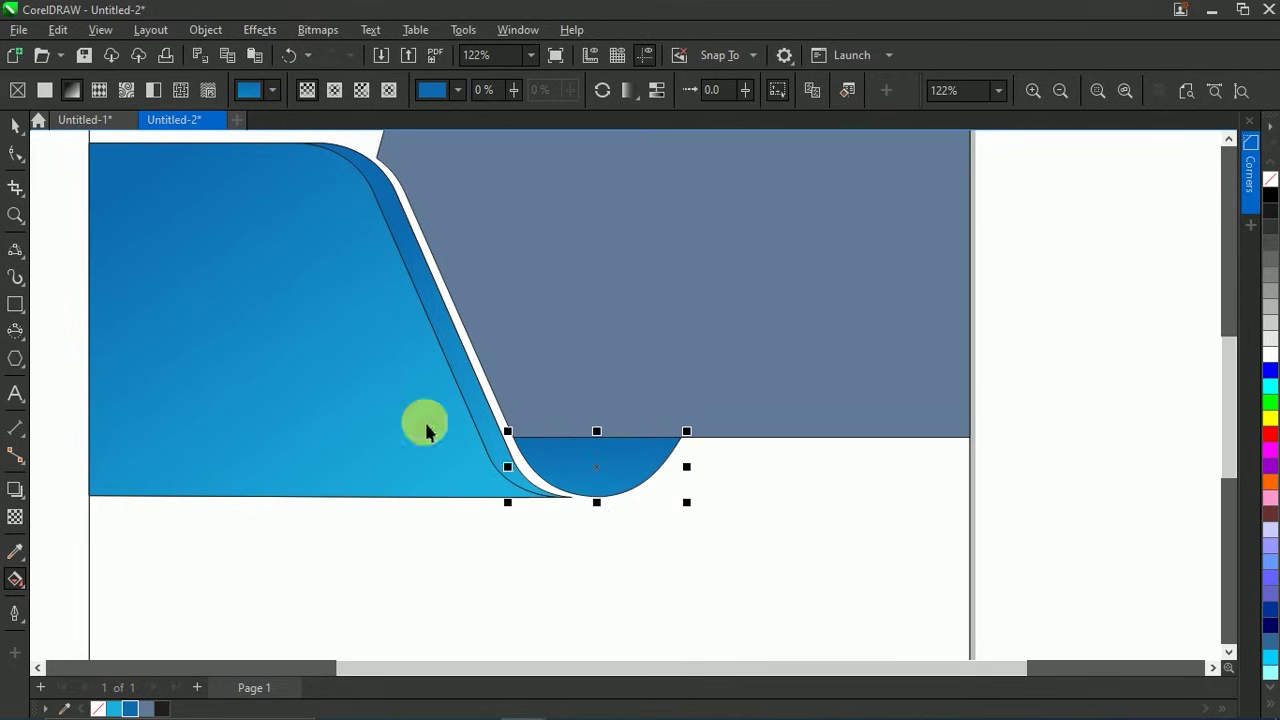
Step: Copy the blue gradient fill to the upper right shape and to the curved sliver beside it
scroll(530, 505, down, 3)
drag(537, 501, 499, 327)
click(680, 352)
scroll(603, 352, up, 3)
click(556, 388)
Step: Reverse the gradient direction in the curved sliver beside the upper right shape
click(489, 375)
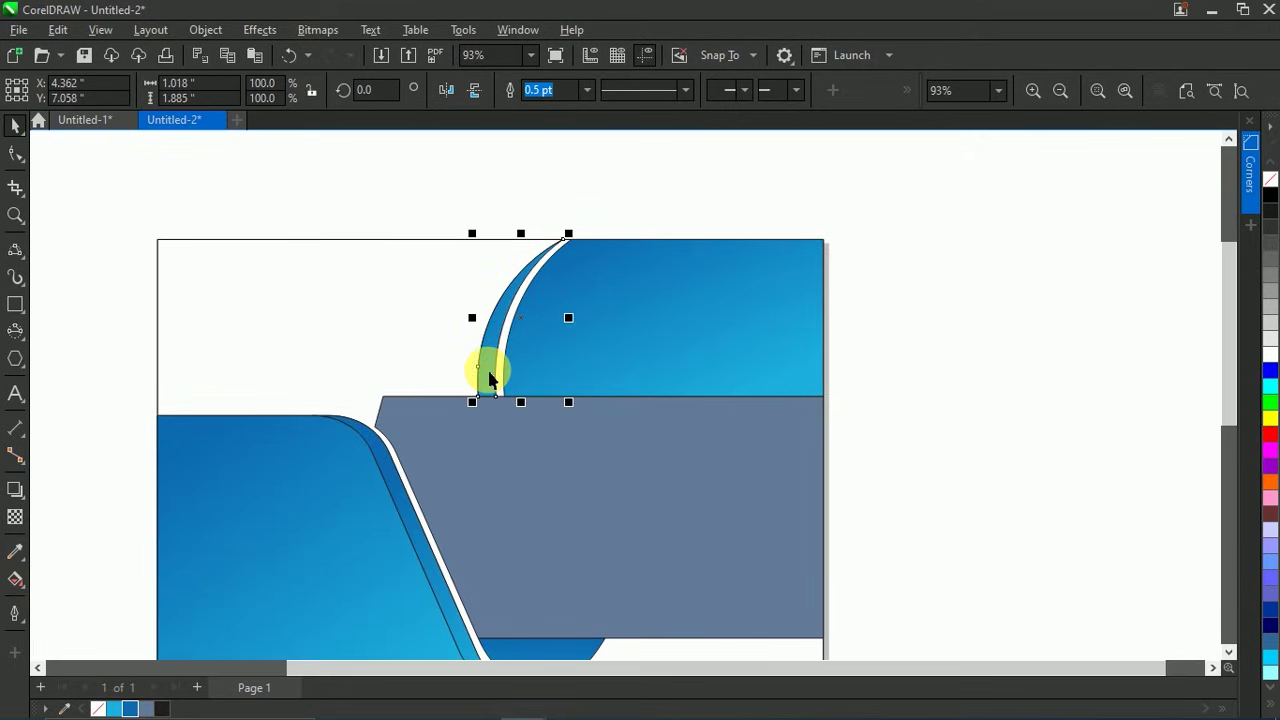
click(15, 579)
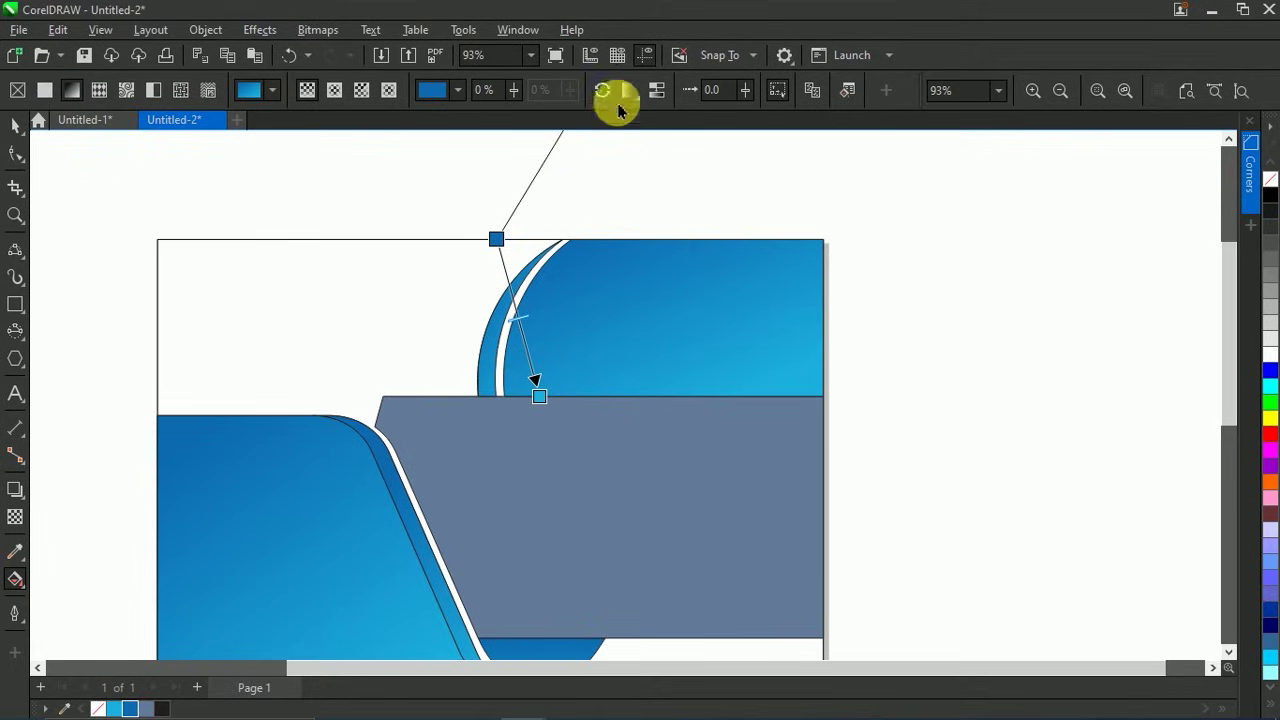
click(15, 125)
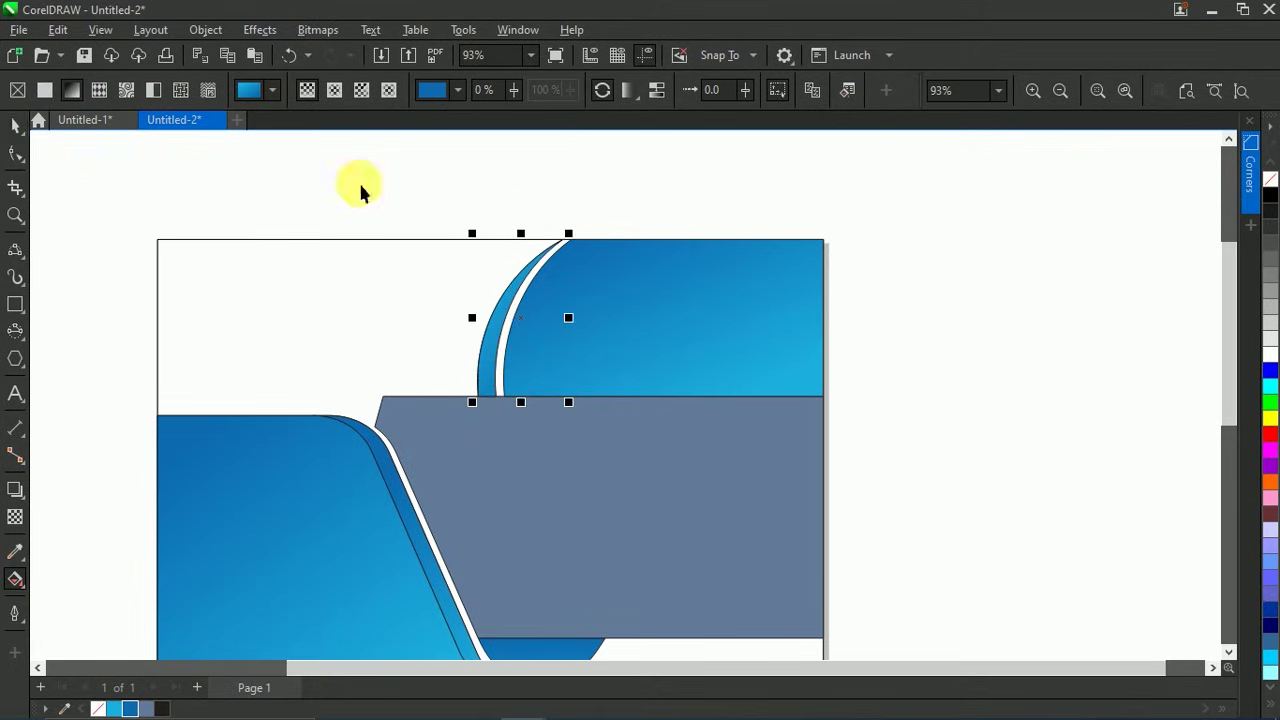
click(543, 186)
Step: Fill the page-sized background rectangle with white
key(shift+F4)
click(605, 466)
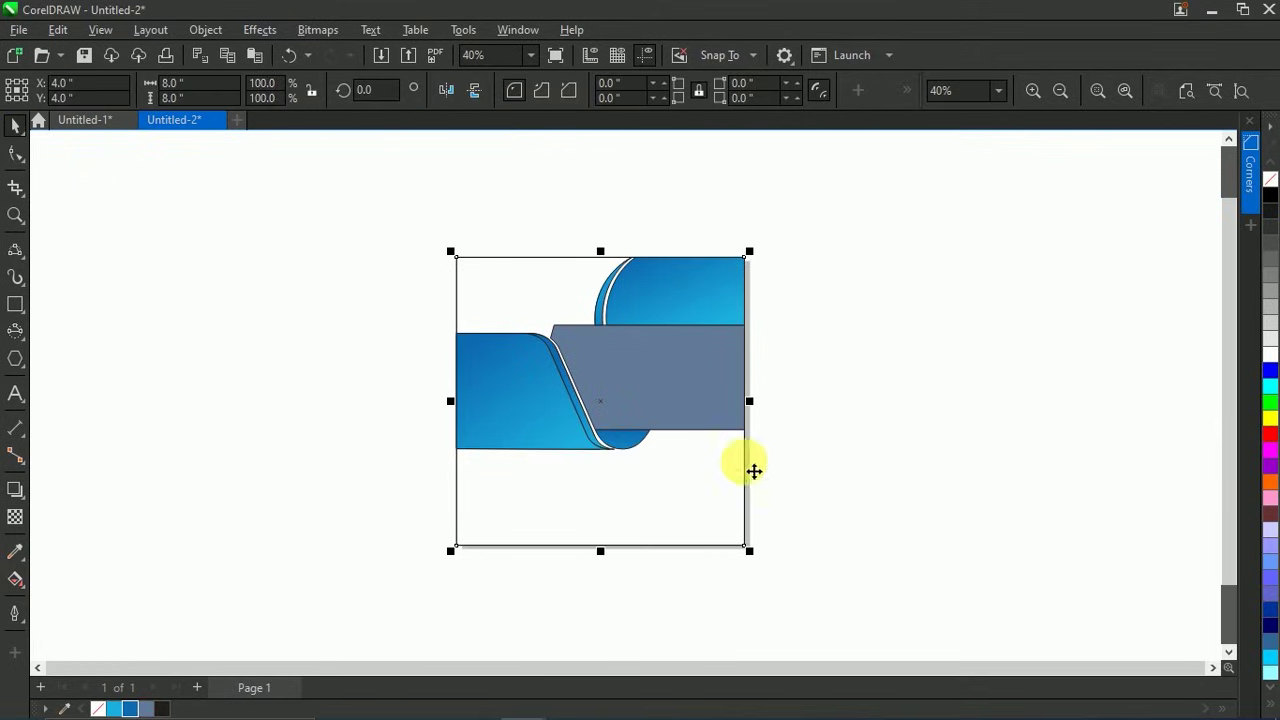
click(1271, 263)
click(1270, 355)
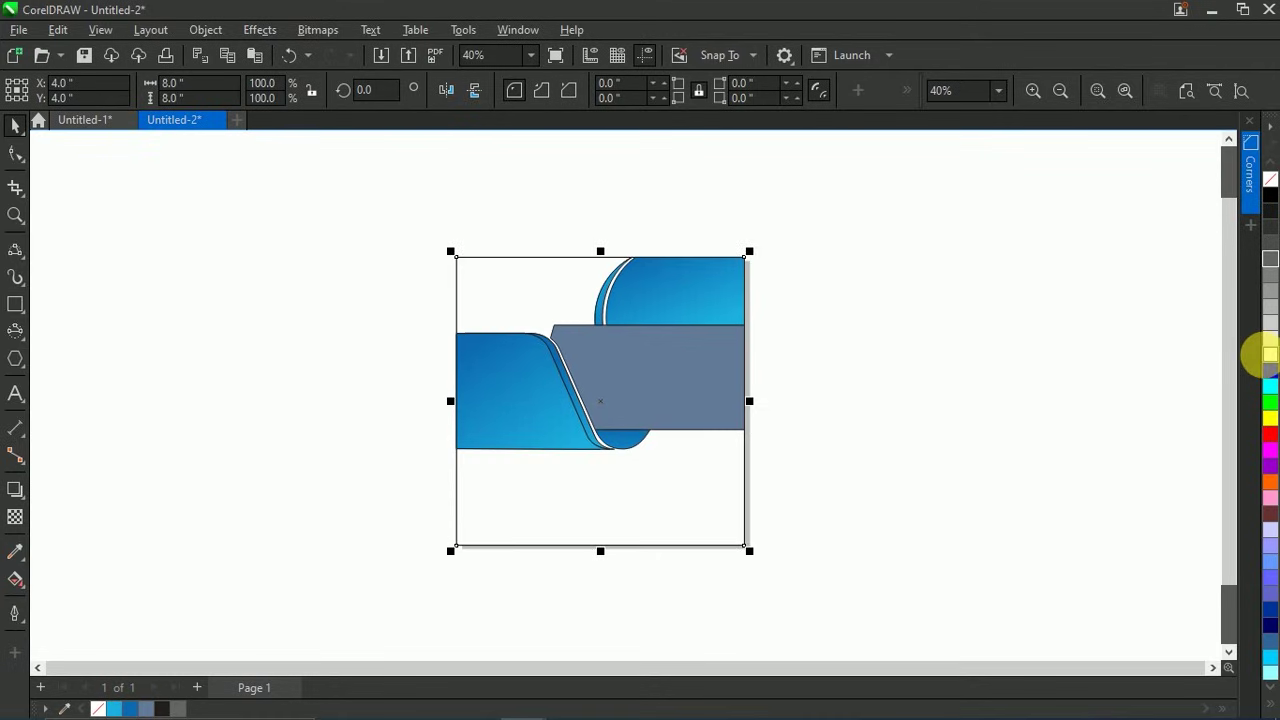
click(952, 349)
Step: Remove the outlines from all the shapes in the design
scroll(614, 309, down, 2)
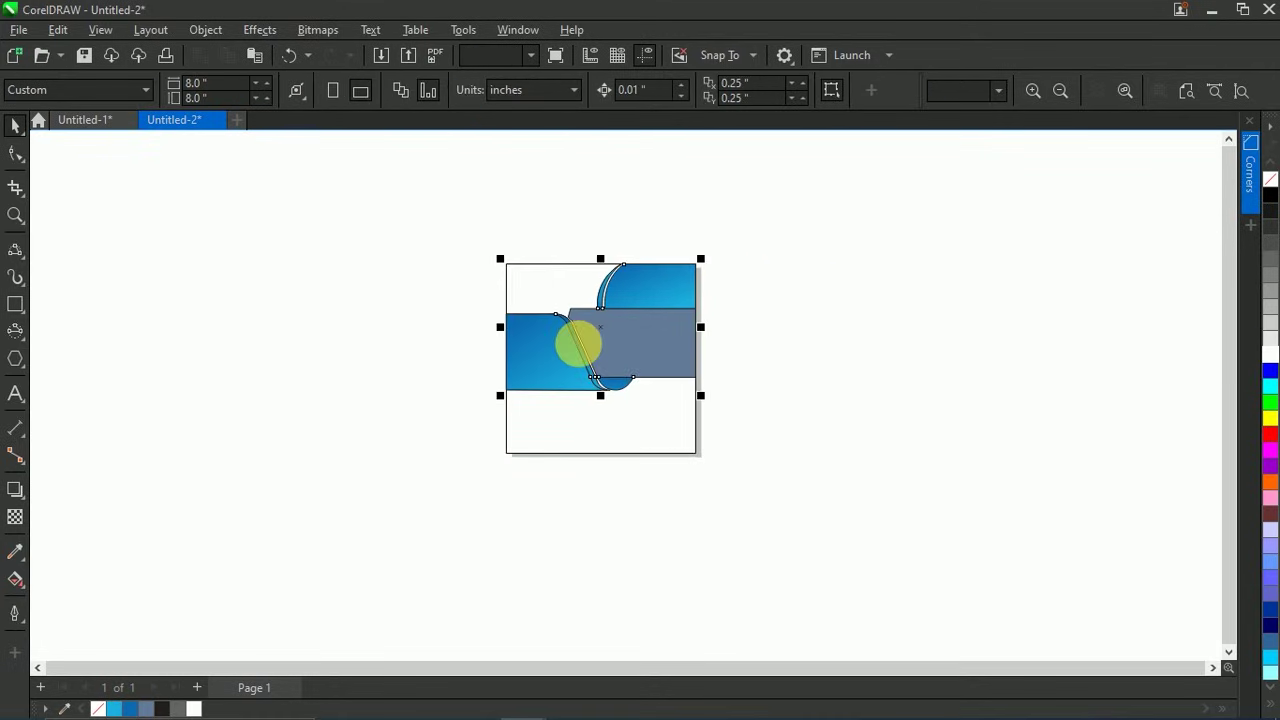
click(667, 313)
scroll(600, 340, up, 4)
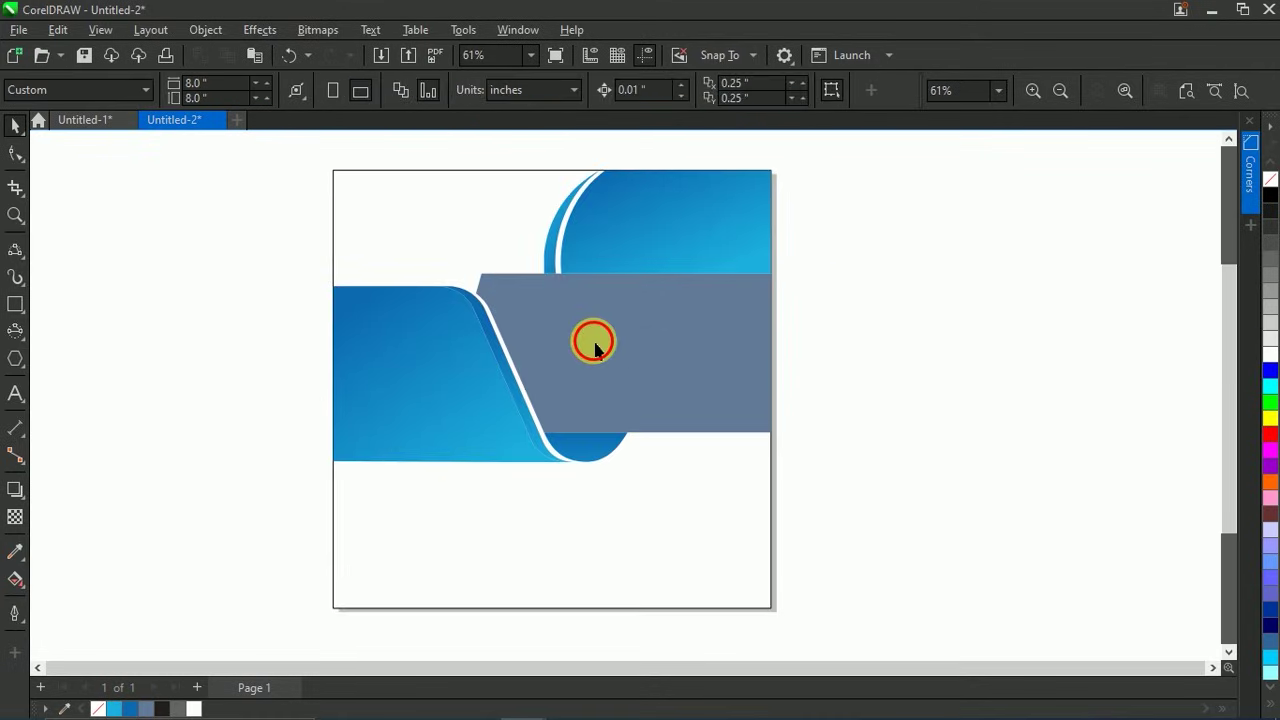
Step: Fill the middle band with light gray and fit the page in the view
click(1270, 309)
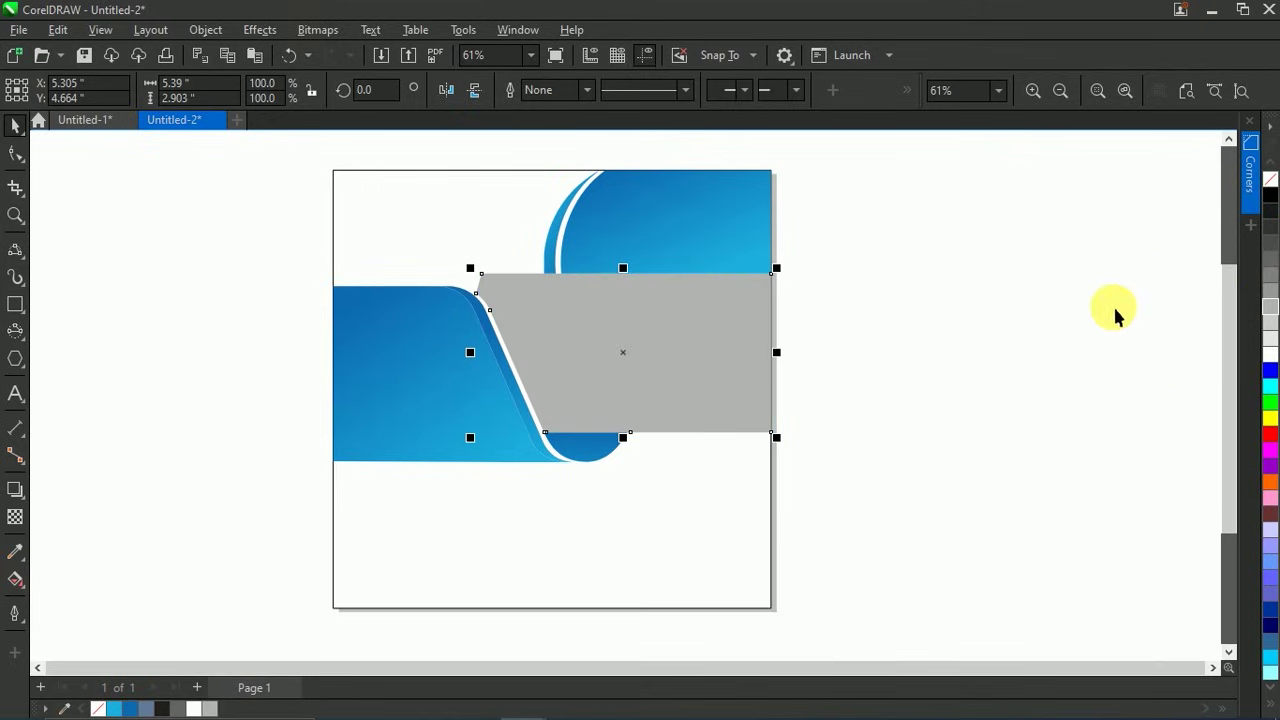
click(1158, 160)
click(1196, 93)
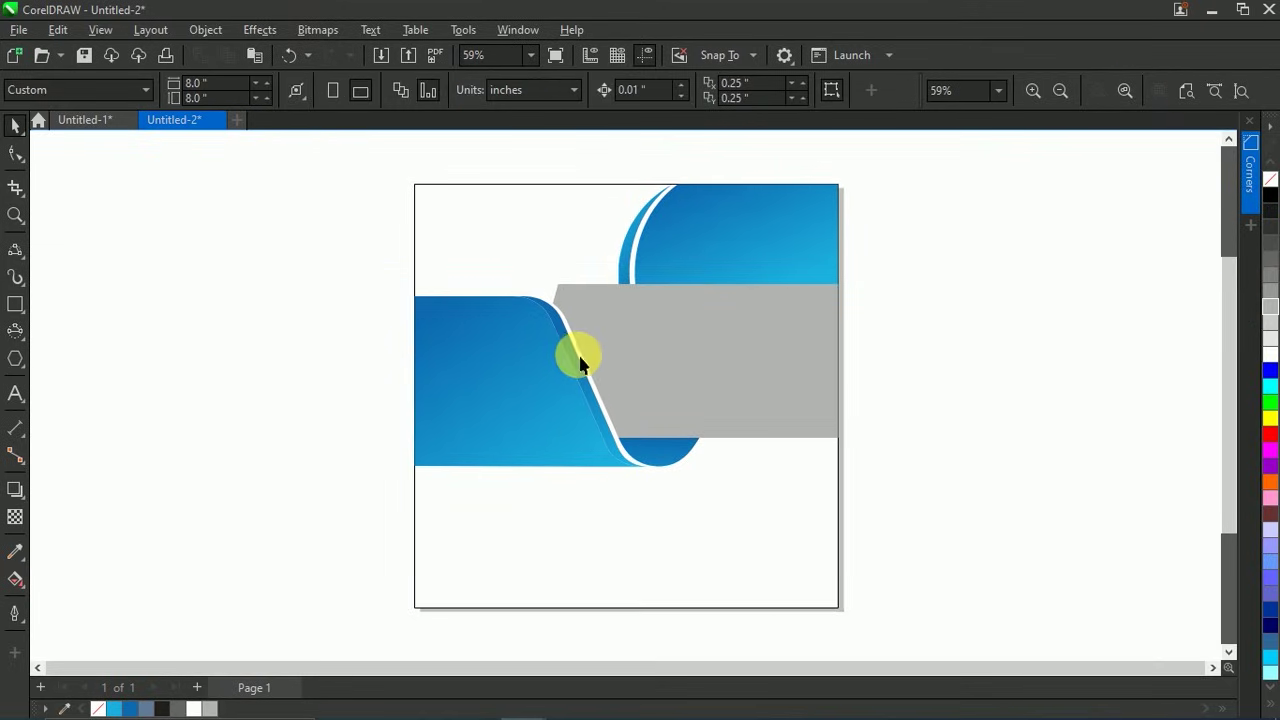
Step: Give the dark blue sliver a thin gray outline, convert the outline to an object and weld it to the sliver
scroll(580, 362, up, 4)
click(552, 320)
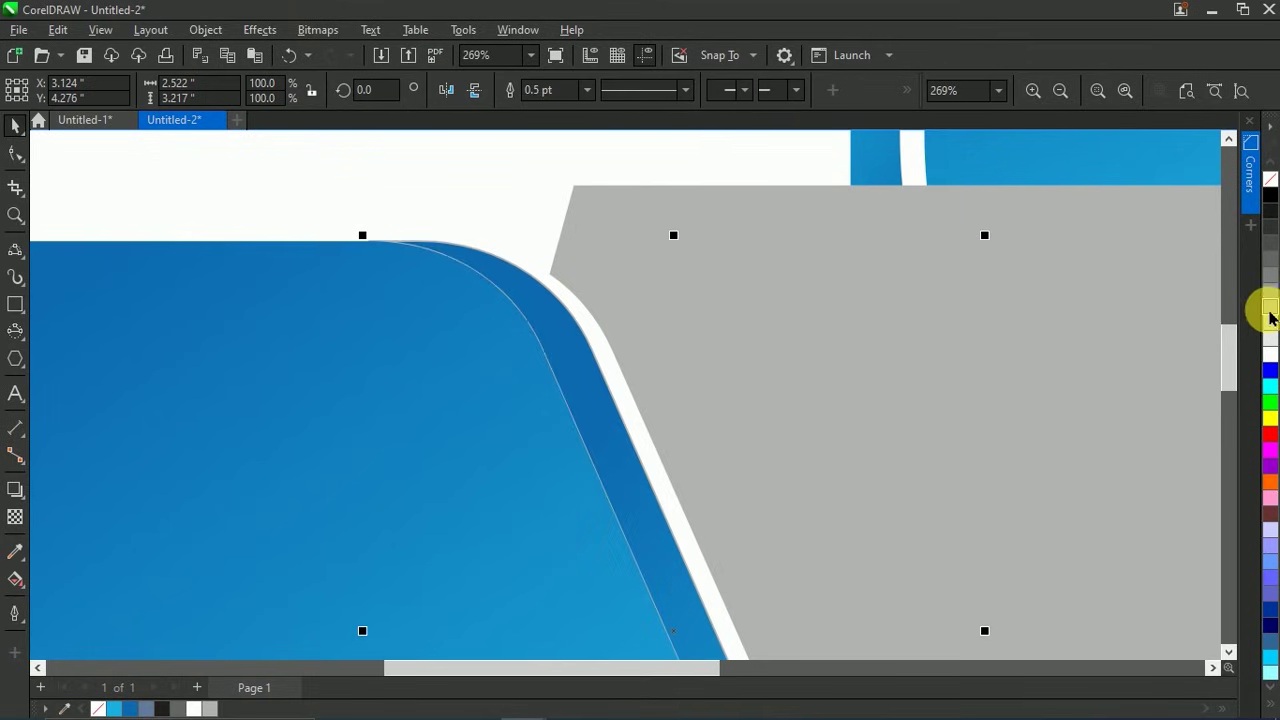
click(208, 34)
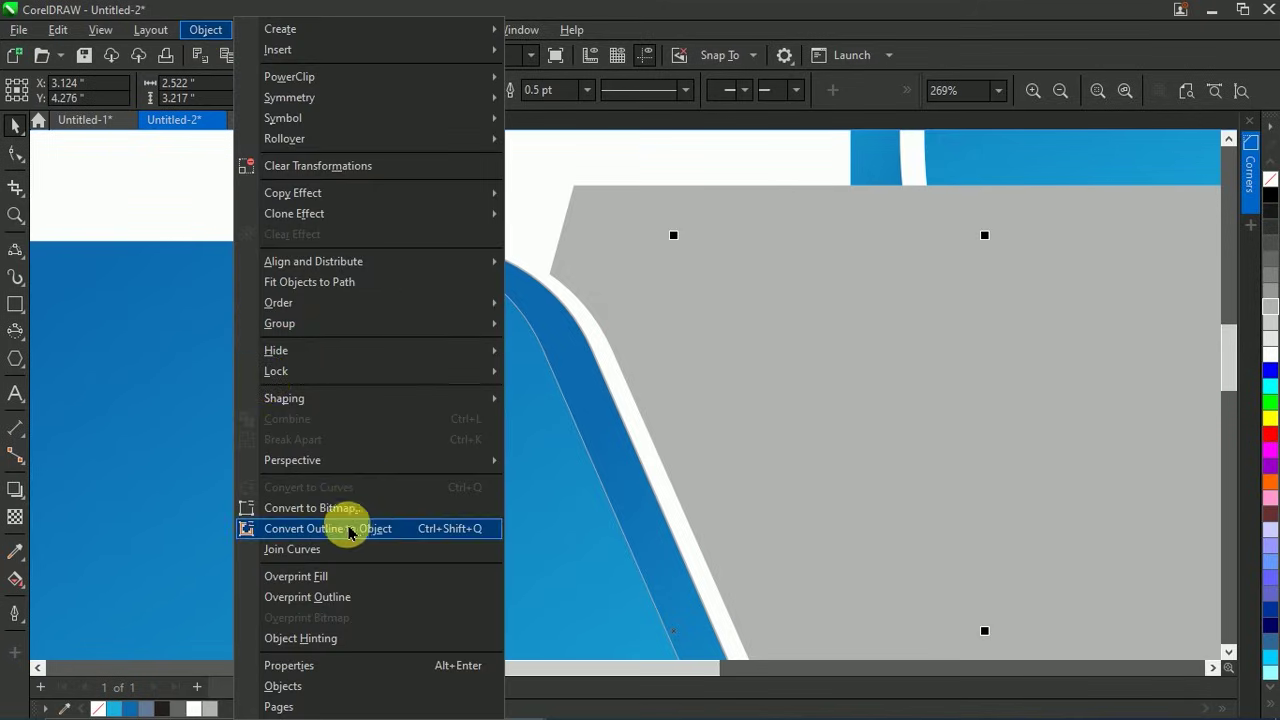
click(357, 528)
click(543, 303)
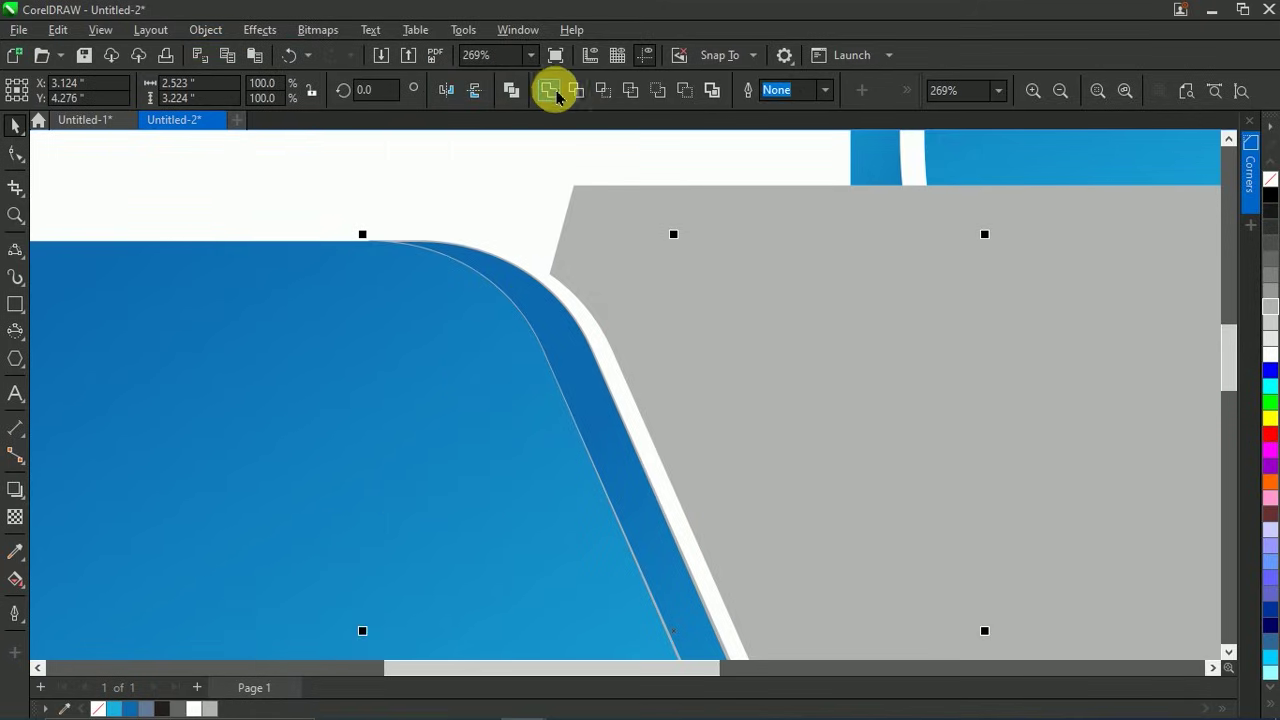
click(551, 90)
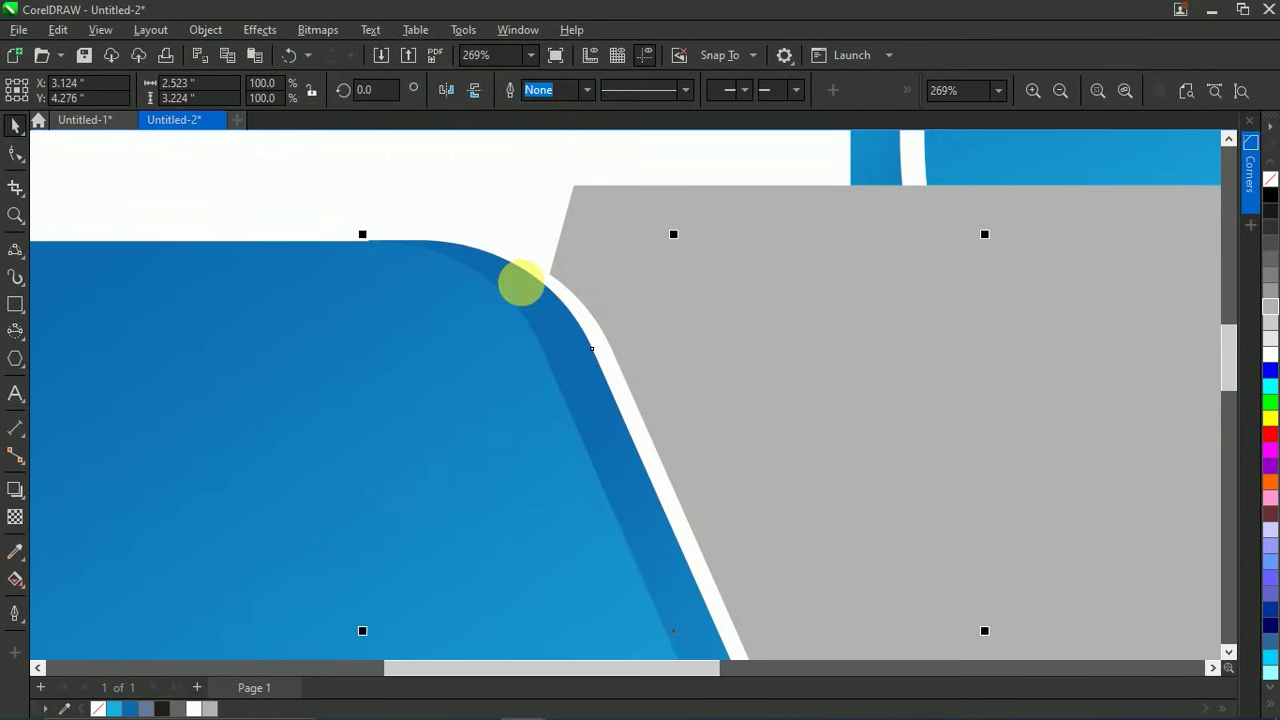
Step: Give the left blue shape a 1.0 pt gray outline, convert the outline to an object and weld it to the shape
scroll(600, 310, down, 2)
right_click(1270, 307)
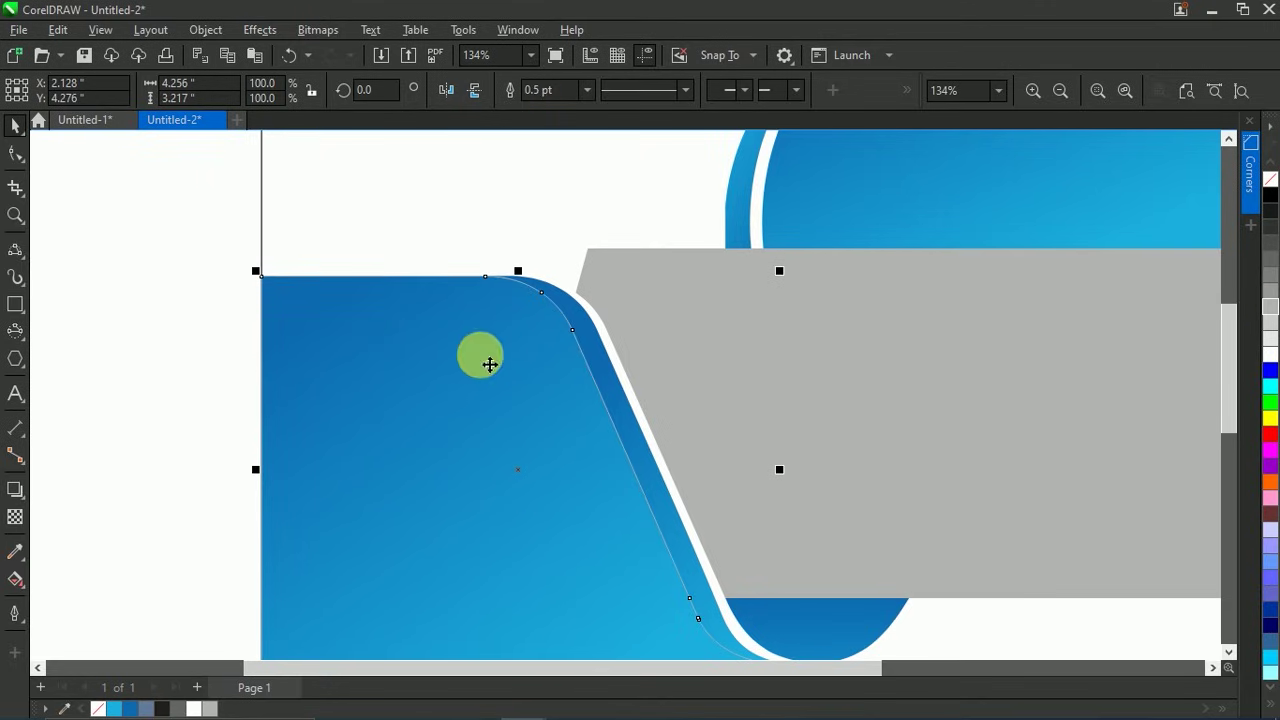
click(587, 90)
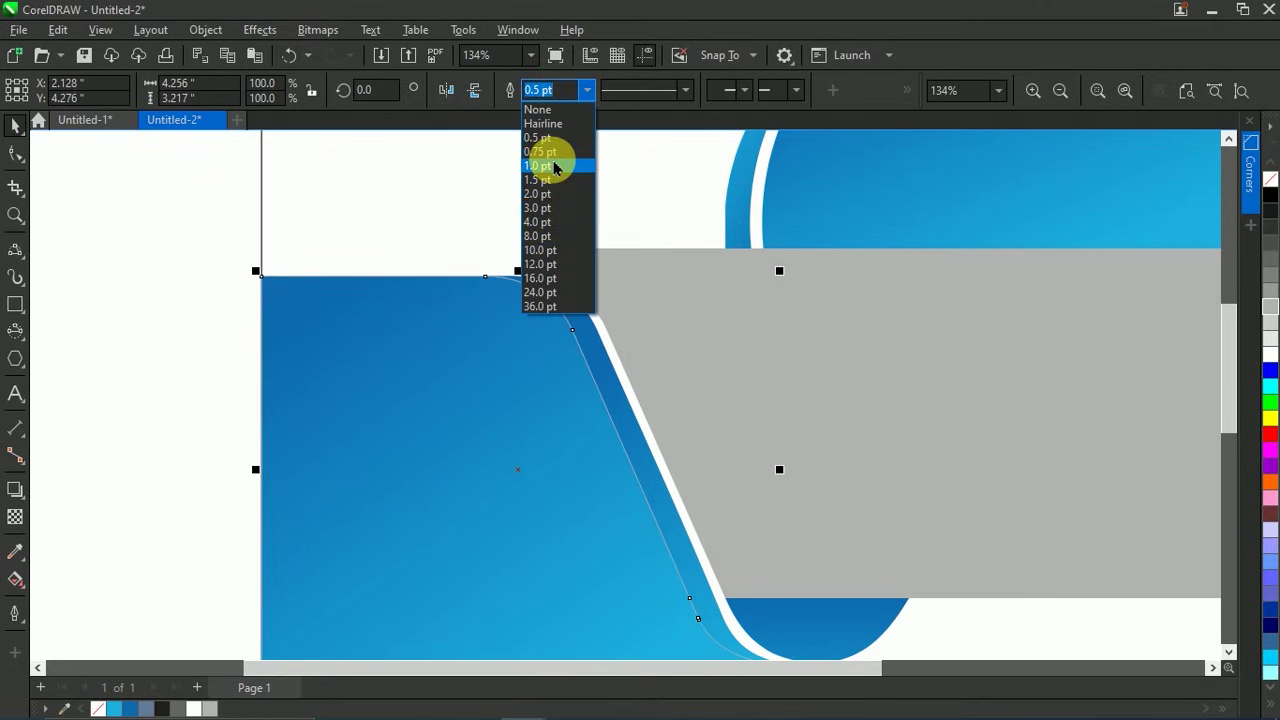
click(540, 165)
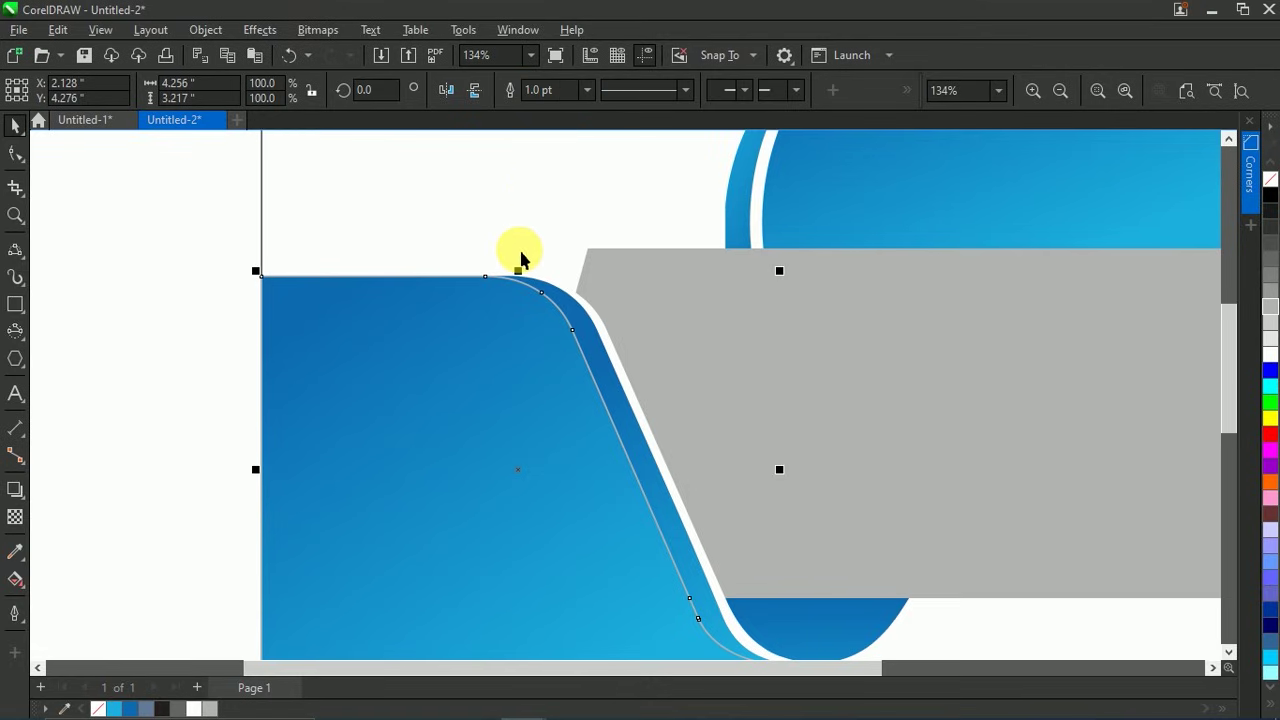
click(193, 38)
click(300, 526)
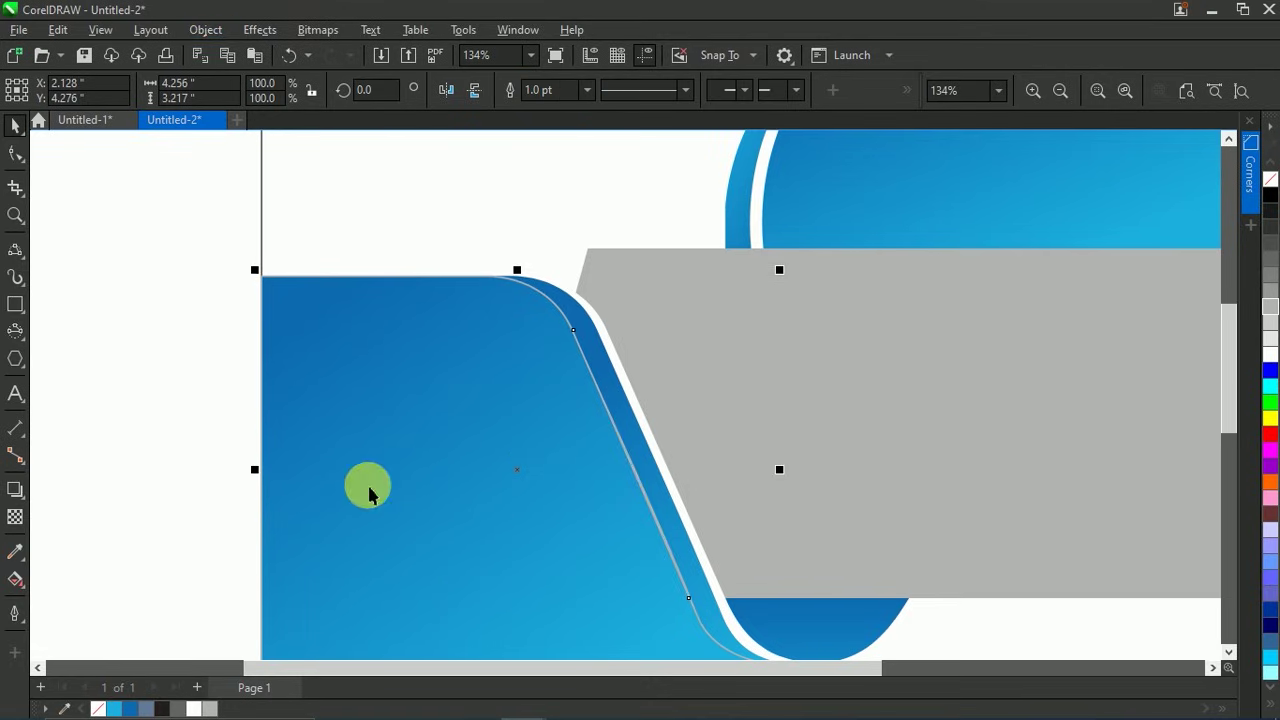
click(443, 367)
click(552, 100)
click(149, 314)
Step: Draw a short line bridging the gap between the gray band's upper left corner and the edge of the dark blue sliver
scroll(495, 280, up, 4)
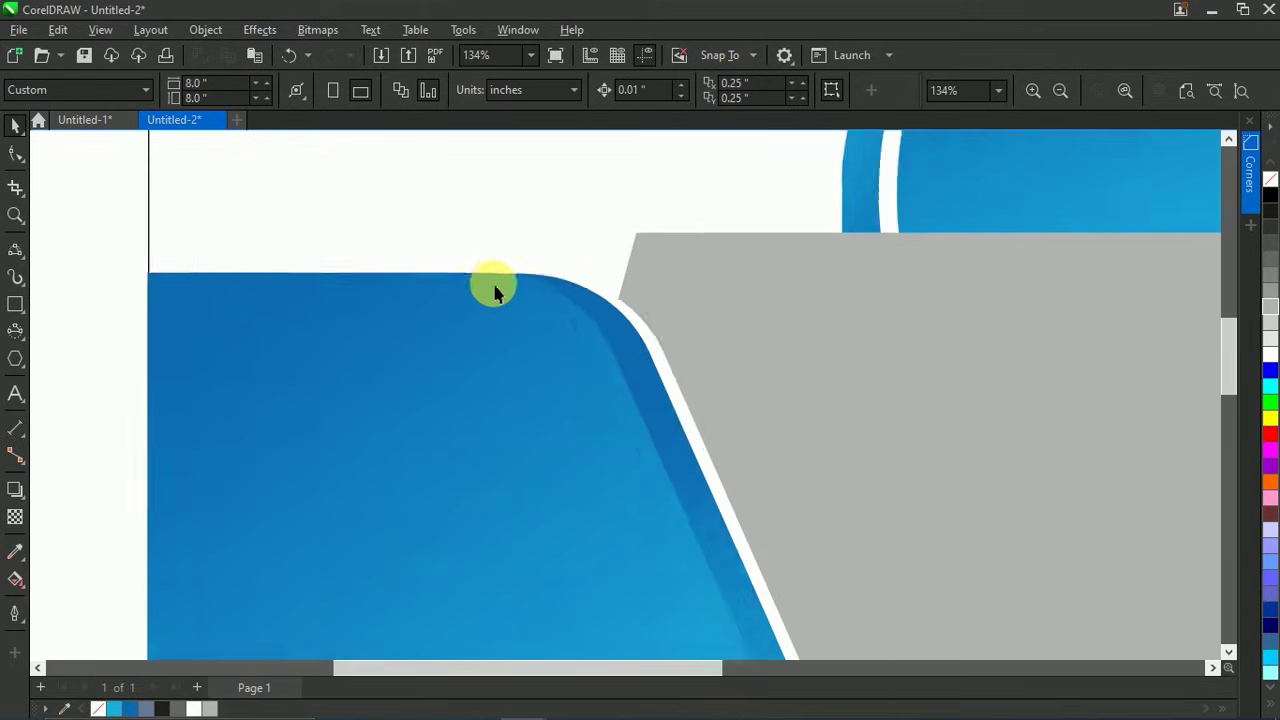
scroll(565, 465, down, 3)
scroll(525, 510, down, 2)
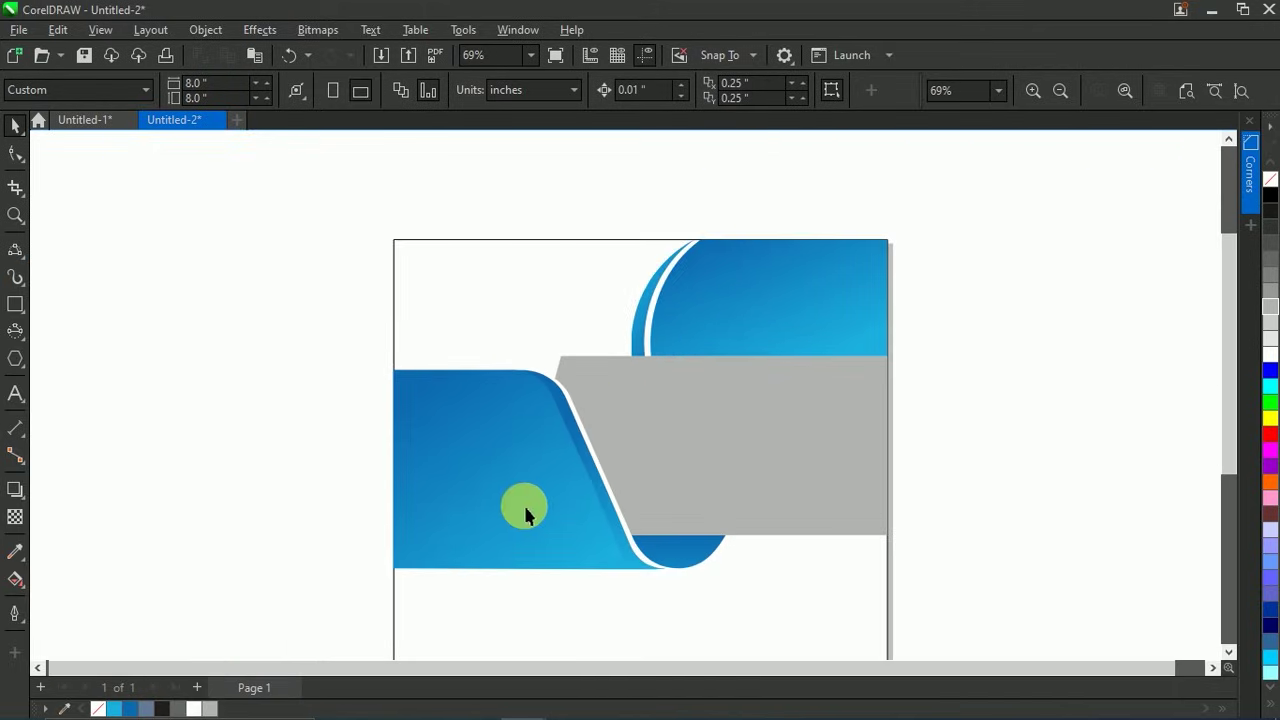
click(1188, 91)
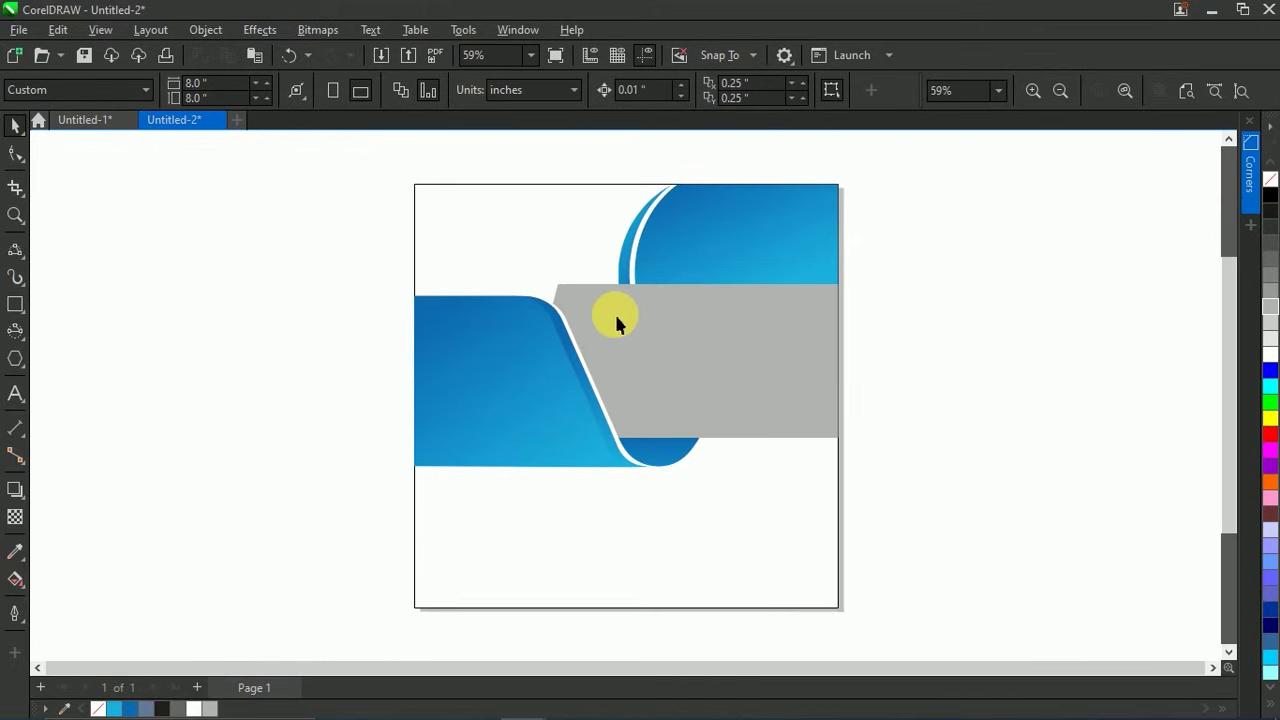
click(15, 250)
click(60, 249)
scroll(563, 318, up, 2)
scroll(563, 318, up, 9)
click(533, 317)
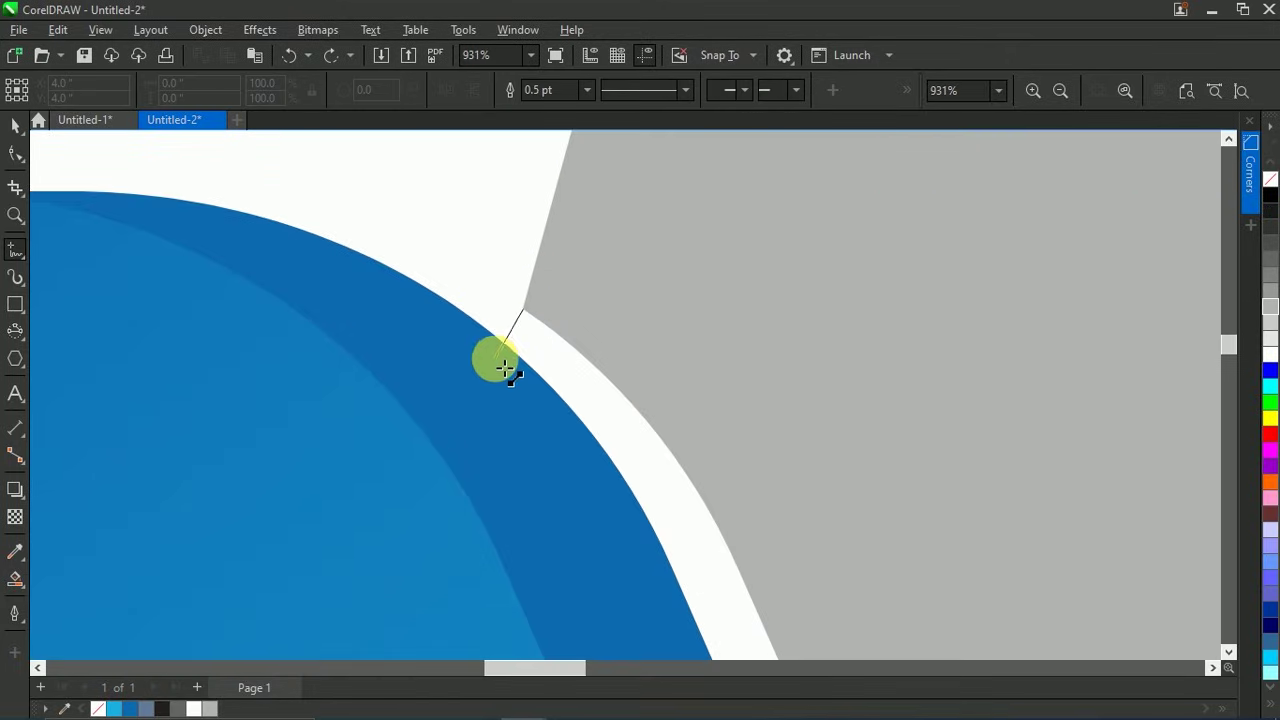
click(503, 403)
scroll(505, 395, down, 10)
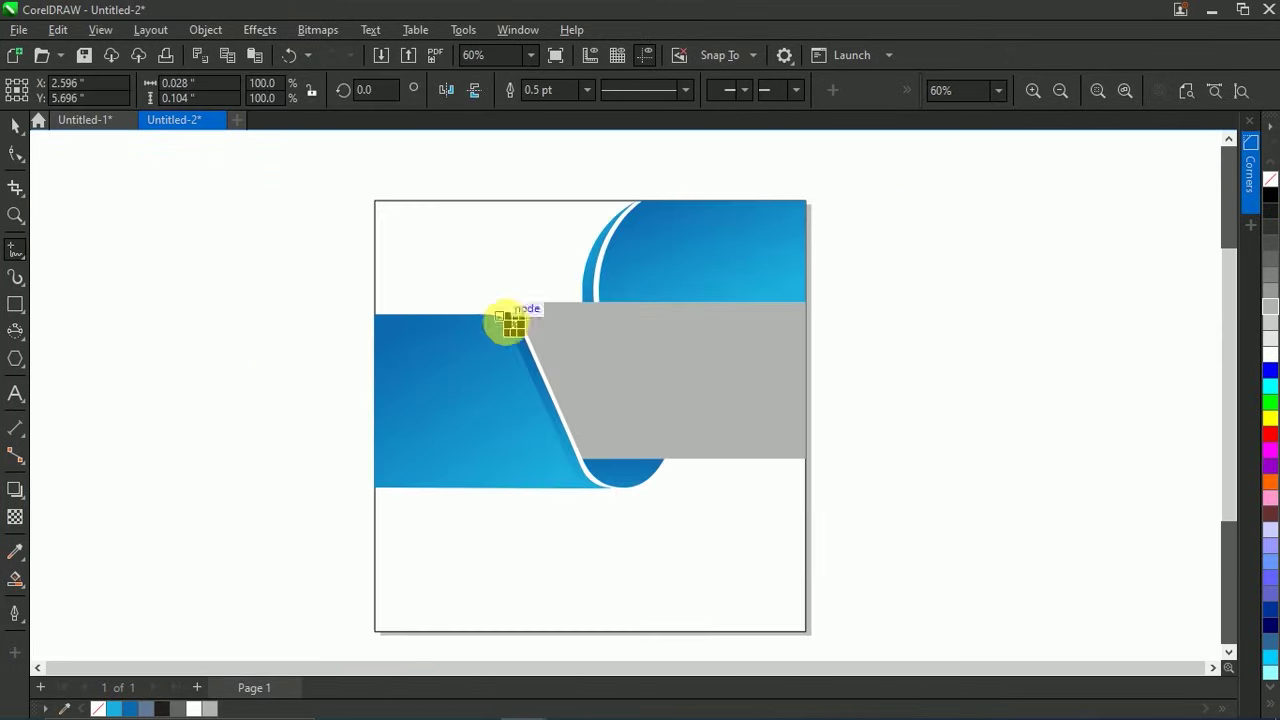
key(space)
Step: Create a slate blue shape in the enclosed upper left area with Smart Fill and remove the short bridging line
click(17, 578)
click(532, 284)
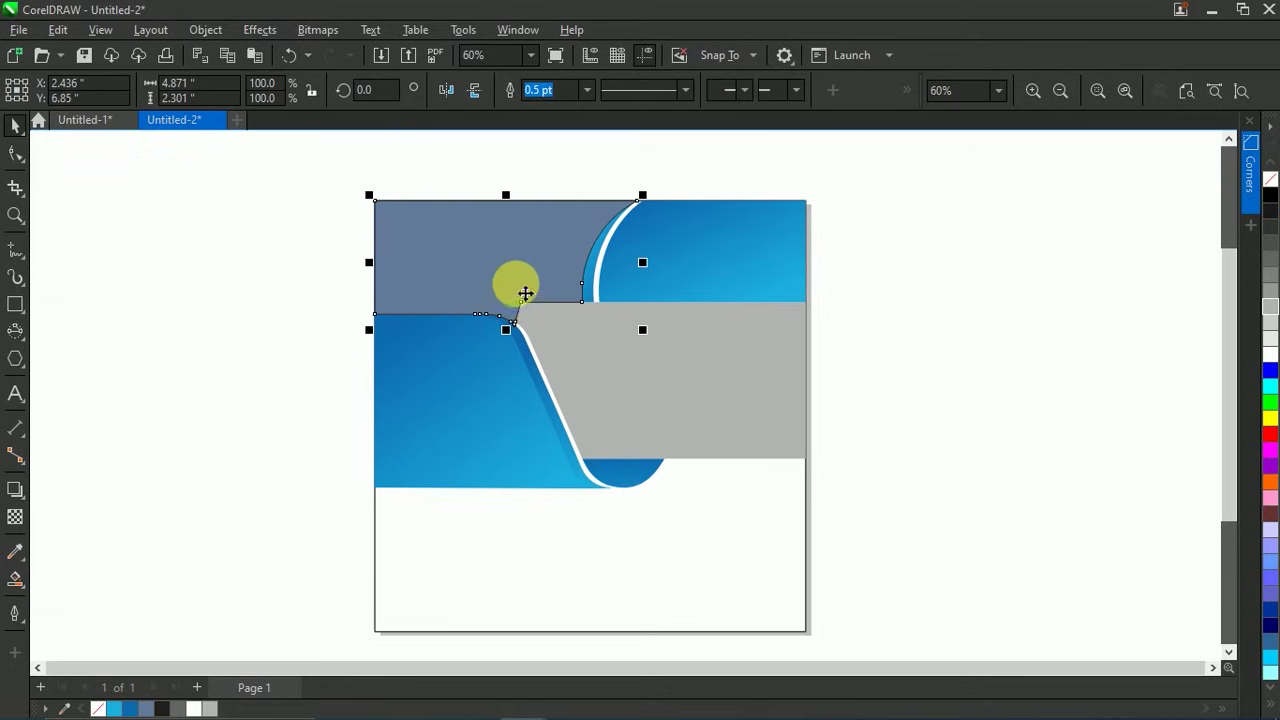
click(250, 335)
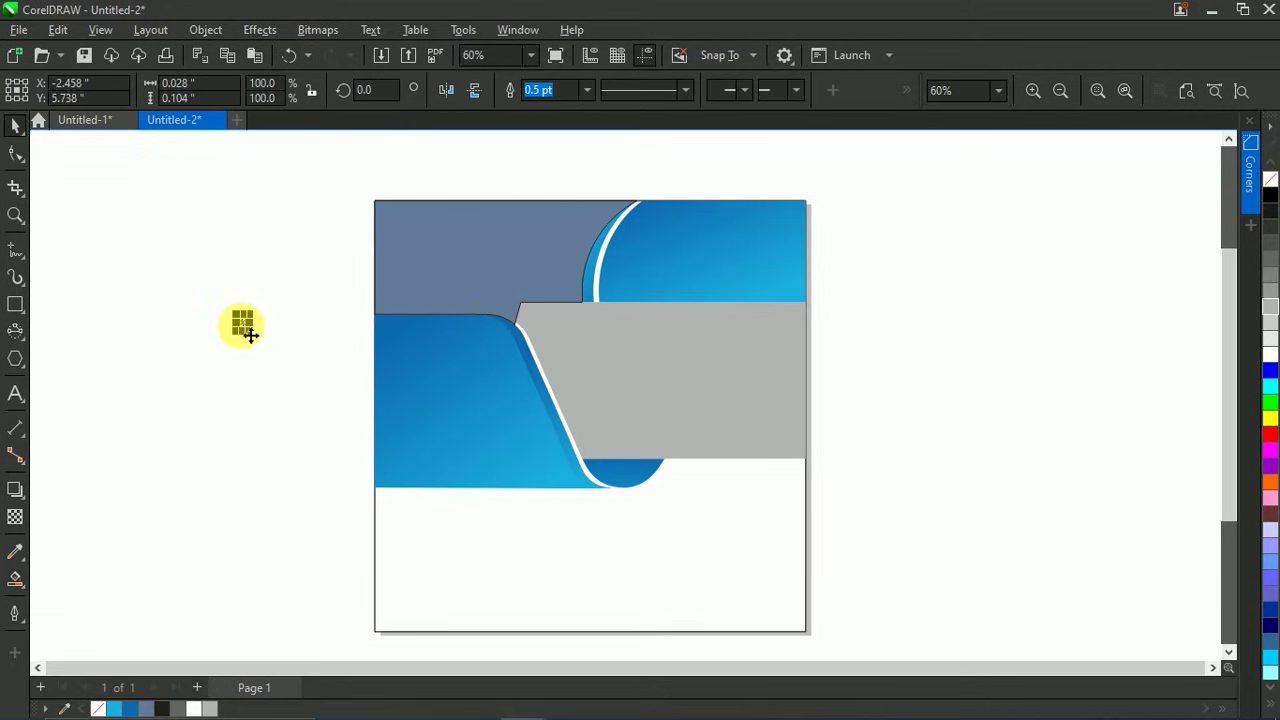
click(509, 324)
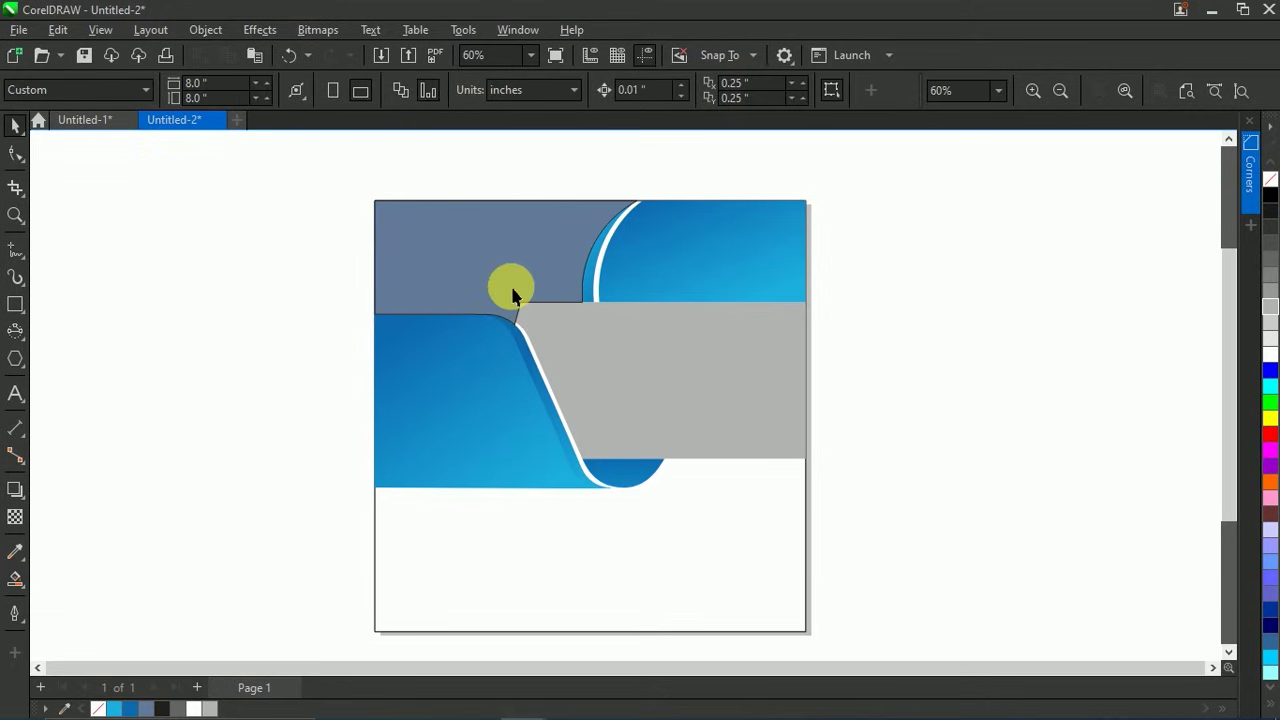
Step: Draw a straight vertical line about 5.56 inches long in the empty area left of the page
scroll(505, 456, down, 1)
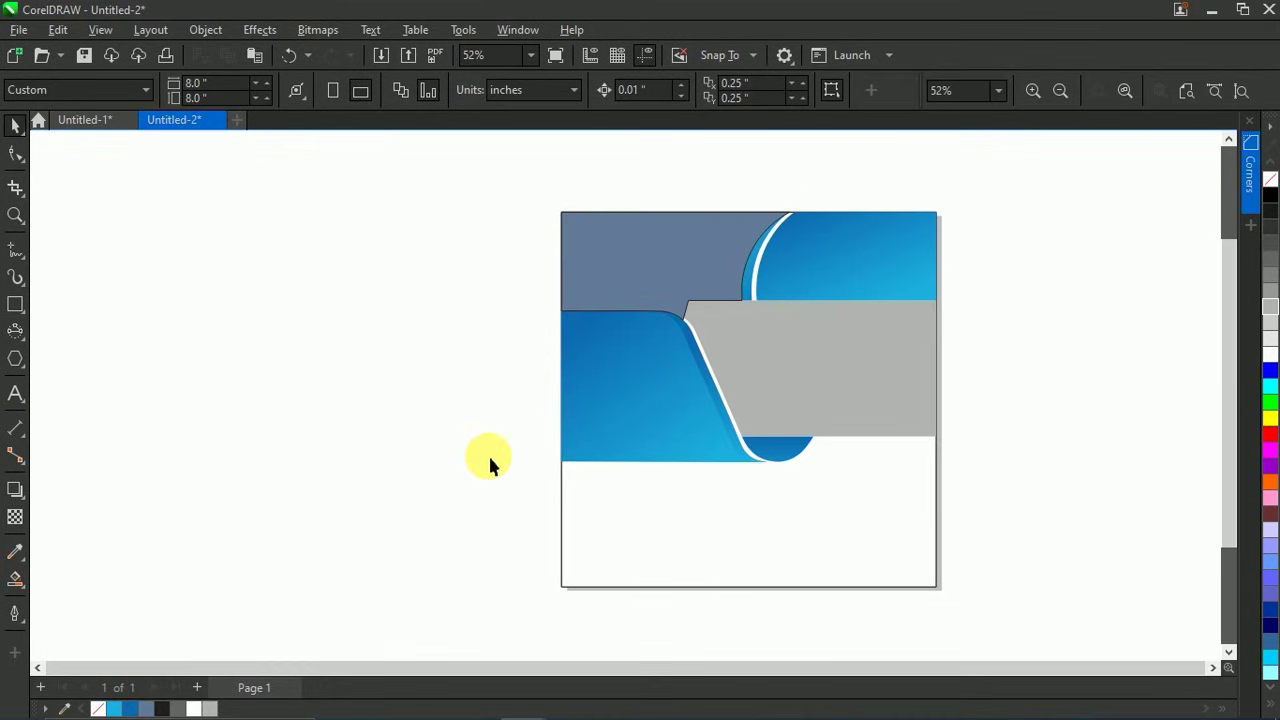
click(16, 258)
click(134, 214)
click(134, 488)
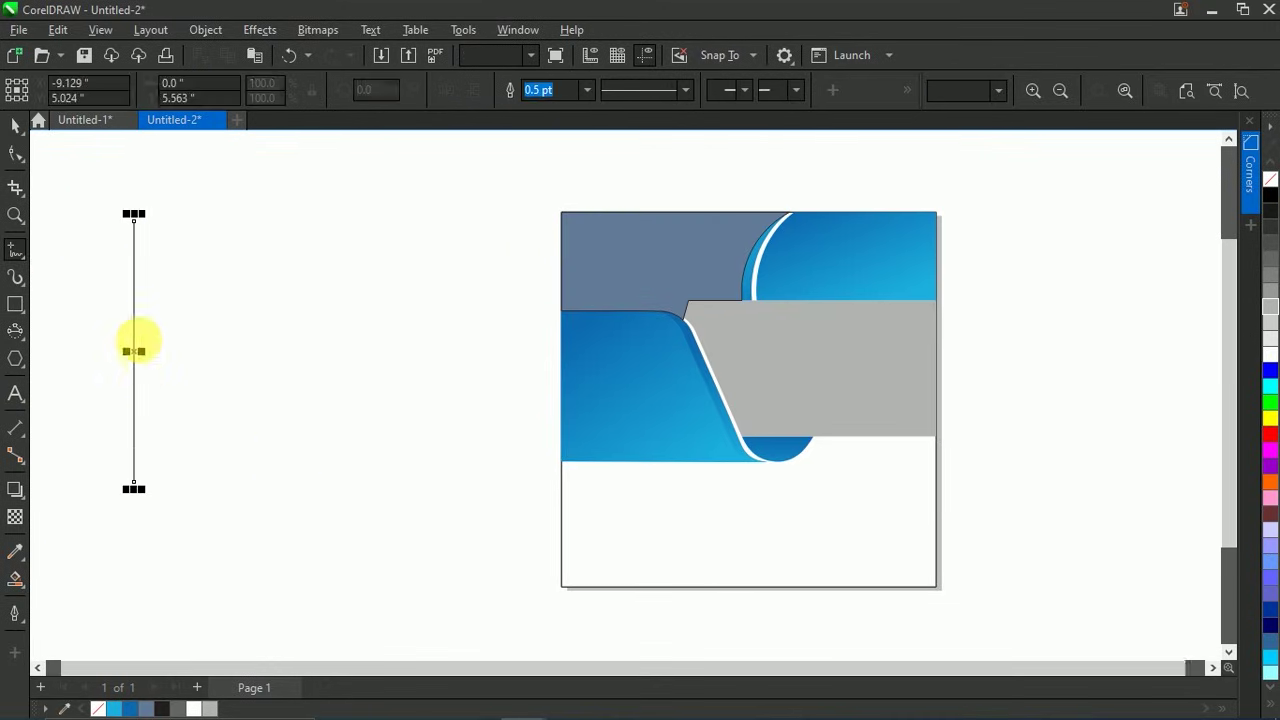
key(space)
Step: Place a copy of the vertical line about 0.02 inch to the right of the original
scroll(136, 365, up, 8)
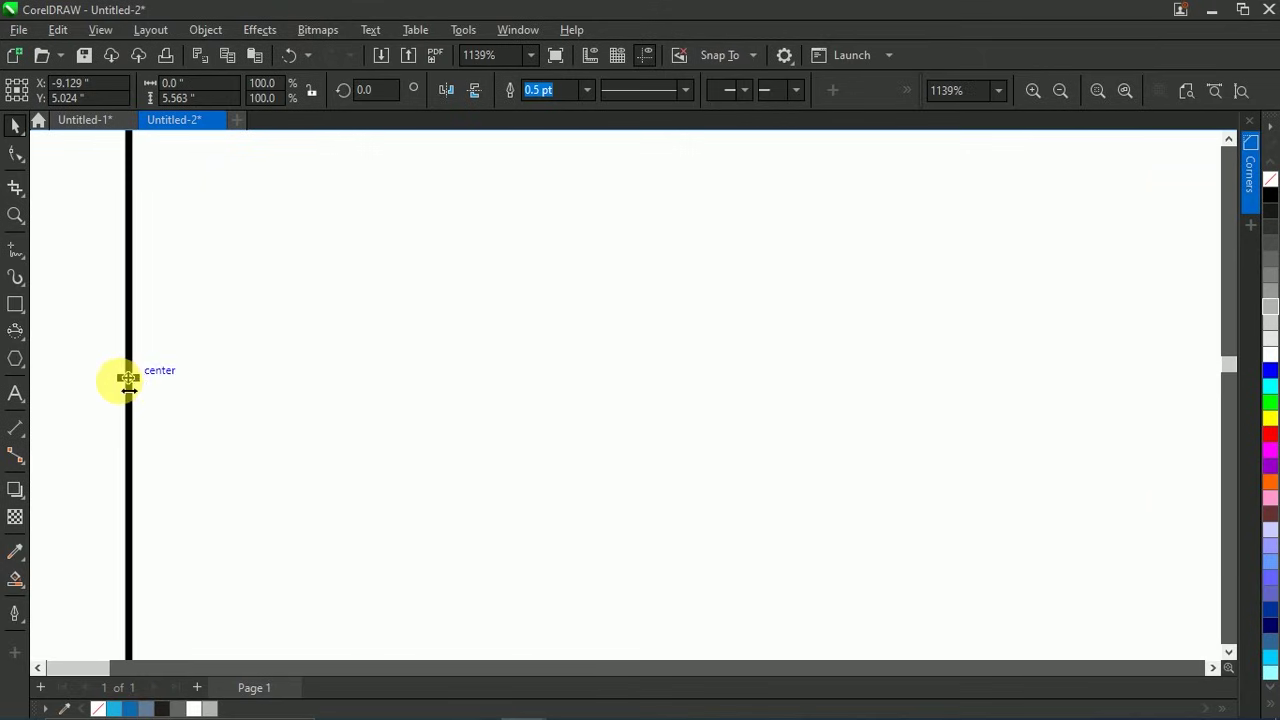
drag(153, 375, 149, 375)
right_click(149, 375)
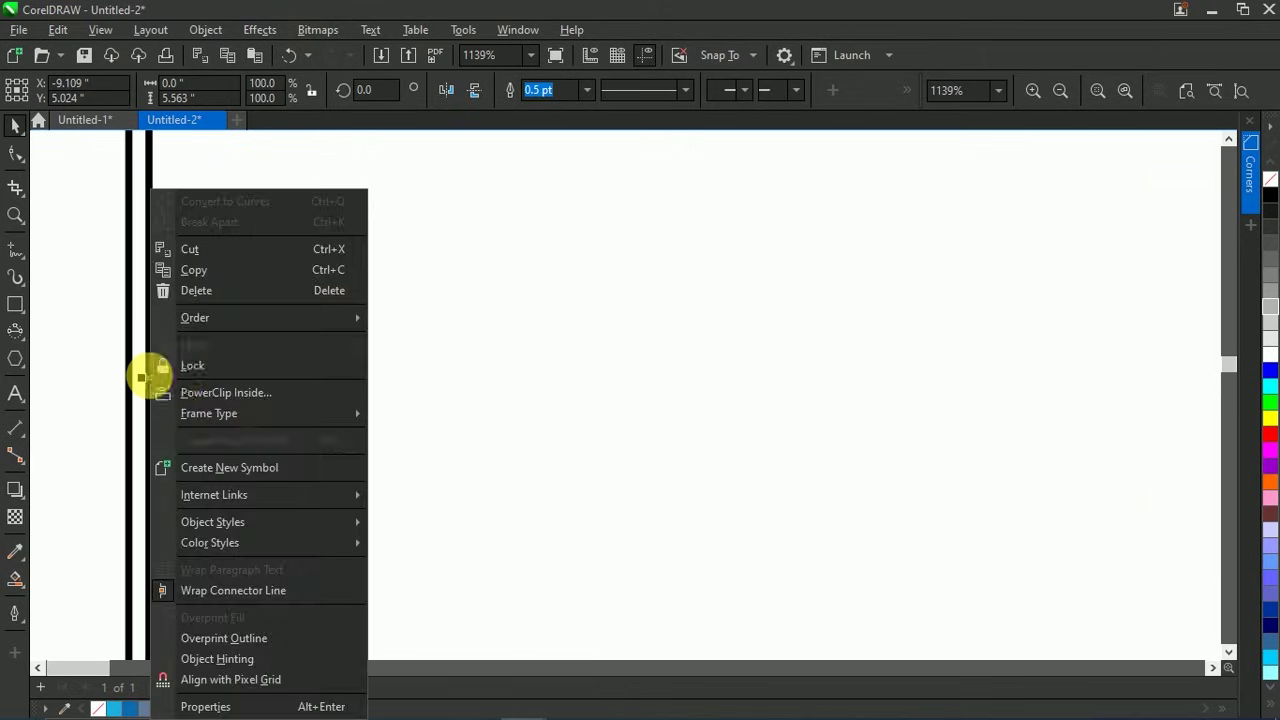
click(451, 305)
key(ctrl+z)
key(ctrl+shift+z)
scroll(146, 375, down, 8)
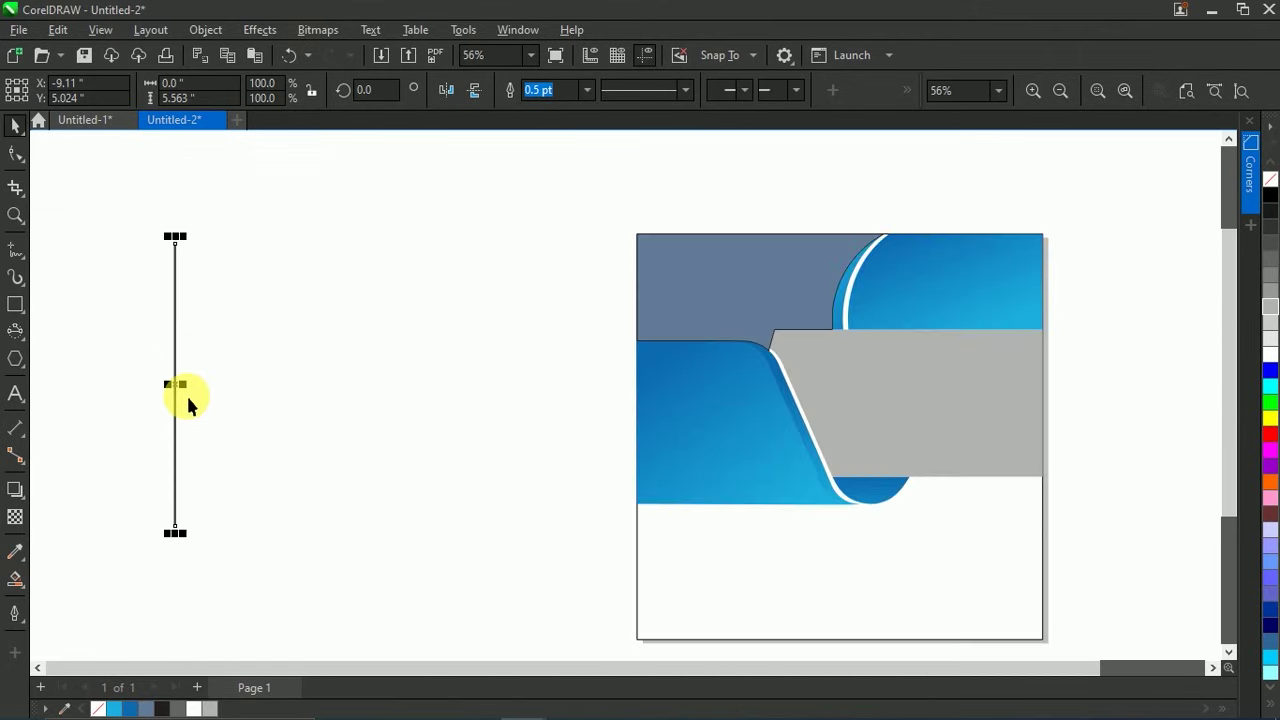
Step: Repeat the line duplication until the parallel lines form a block about 4.4 inches wide
scroll(186, 393, up, 2)
key(ctrl+r)
key(ctrl+r)
key(ctrl+r)
key(ctrl+r)
key(ctrl+r)
key(ctrl+r)
key(ctrl+r)
key(ctrl+r)
key(ctrl+r)
key(ctrl+r)
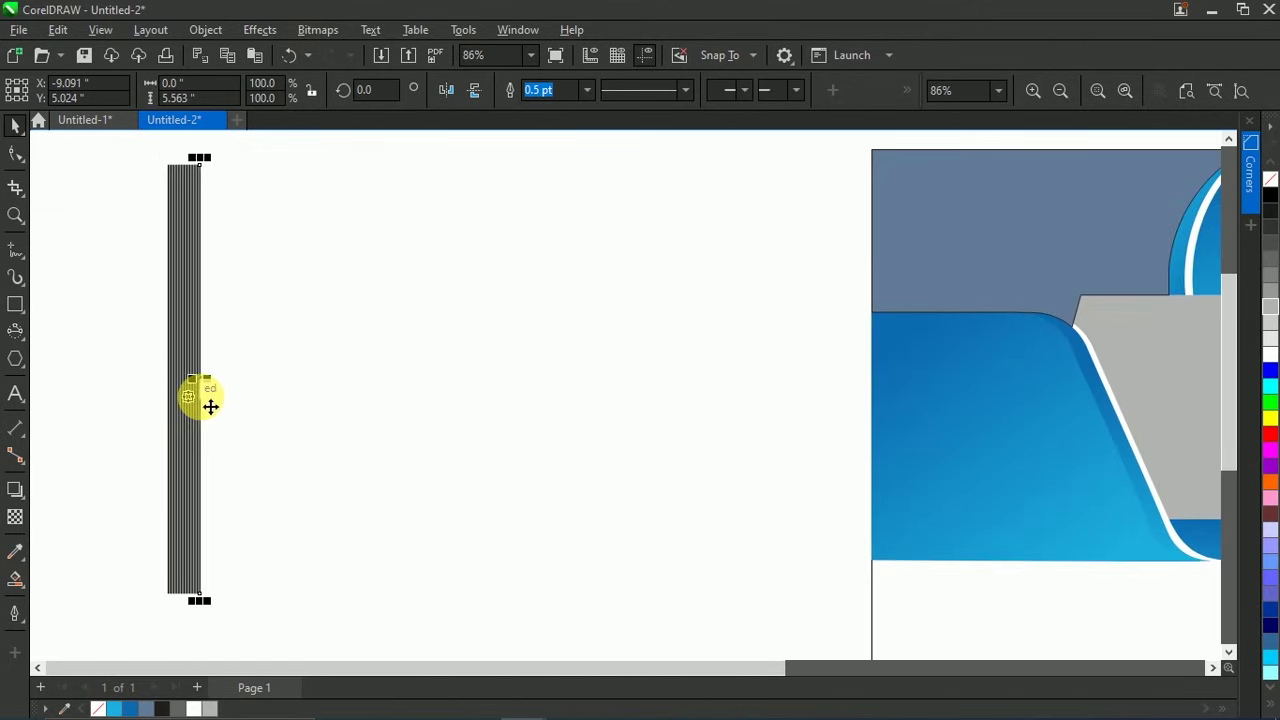
key(ctrl+r)
key(ctrl+r)
key(ctrl+r)
key(ctrl+r)
key(ctrl+r)
key(ctrl+r)
key(ctrl+r)
key(ctrl+r)
key(ctrl+r)
key(ctrl+r)
key(ctrl+r)
key(ctrl+r)
key(ctrl+r)
key(ctrl+r)
key(ctrl+r)
key(ctrl+r)
key(ctrl+r)
key(ctrl+r)
key(ctrl+r)
key(ctrl+r)
key(ctrl+r)
key(ctrl+r)
key(ctrl+r)
key(ctrl+r)
key(ctrl+r)
key(ctrl+r)
key(ctrl+r)
key(ctrl+r)
key(ctrl+r)
key(ctrl+r)
key(ctrl+r)
key(ctrl+r)
key(ctrl+r)
key(ctrl+r)
key(ctrl+r)
key(ctrl+r)
key(ctrl+r)
key(ctrl+r)
key(ctrl+r)
key(ctrl+r)
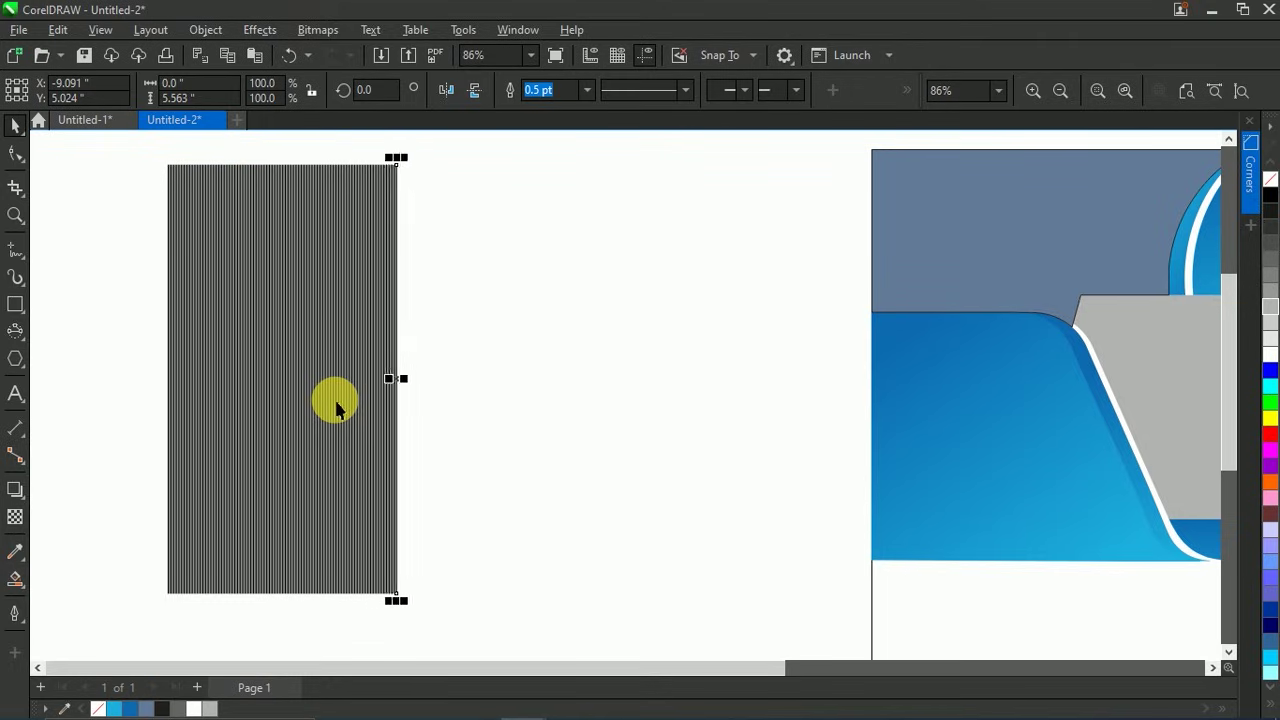
key(ctrl+r)
key(ctrl+r)
key(ctrl+r)
key(ctrl+r)
key(ctrl+r)
key(ctrl+r)
key(ctrl+r)
key(ctrl+r)
key(ctrl+r)
key(ctrl+r)
key(ctrl+r)
key(ctrl+r)
key(ctrl+r)
key(ctrl+r)
key(ctrl+r)
key(ctrl+r)
key(ctrl+r)
key(ctrl+r)
key(ctrl+r)
key(ctrl+r)
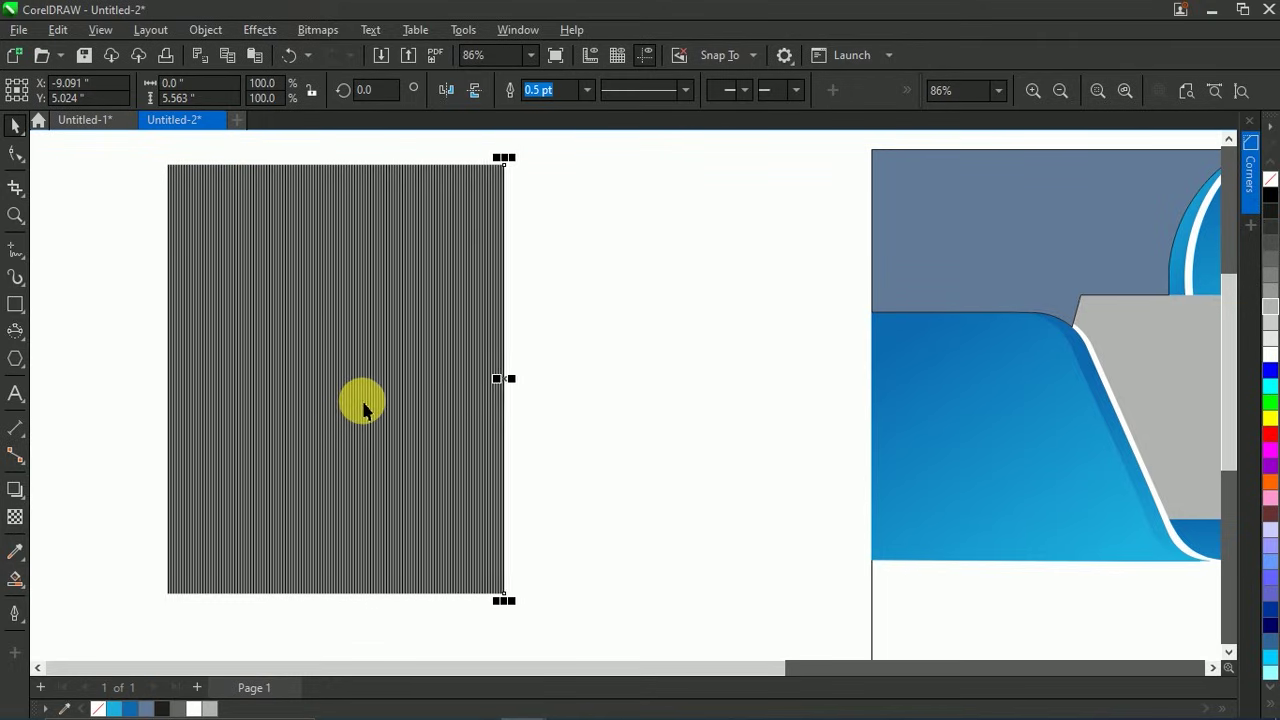
Step: Select all the parallel lines and set their outline color to light gray
scroll(500, 314, down, 2)
click(592, 202)
key(ctrl+a)
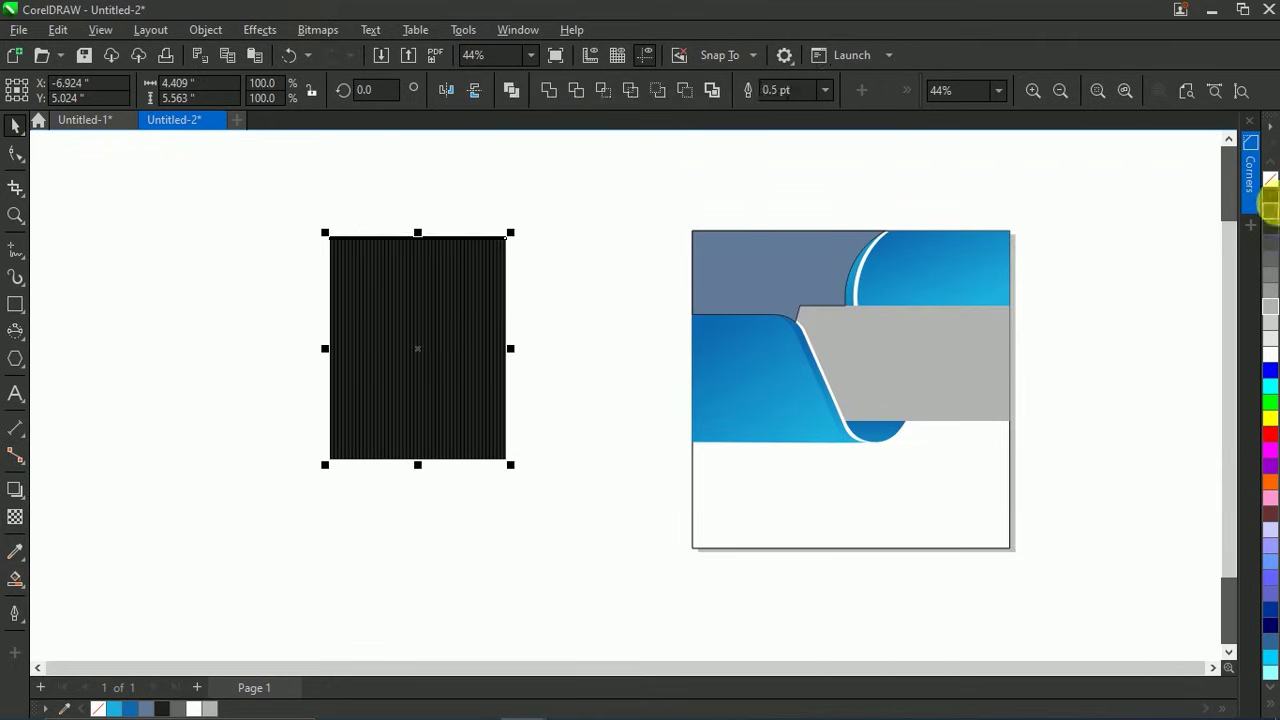
right_click(1272, 314)
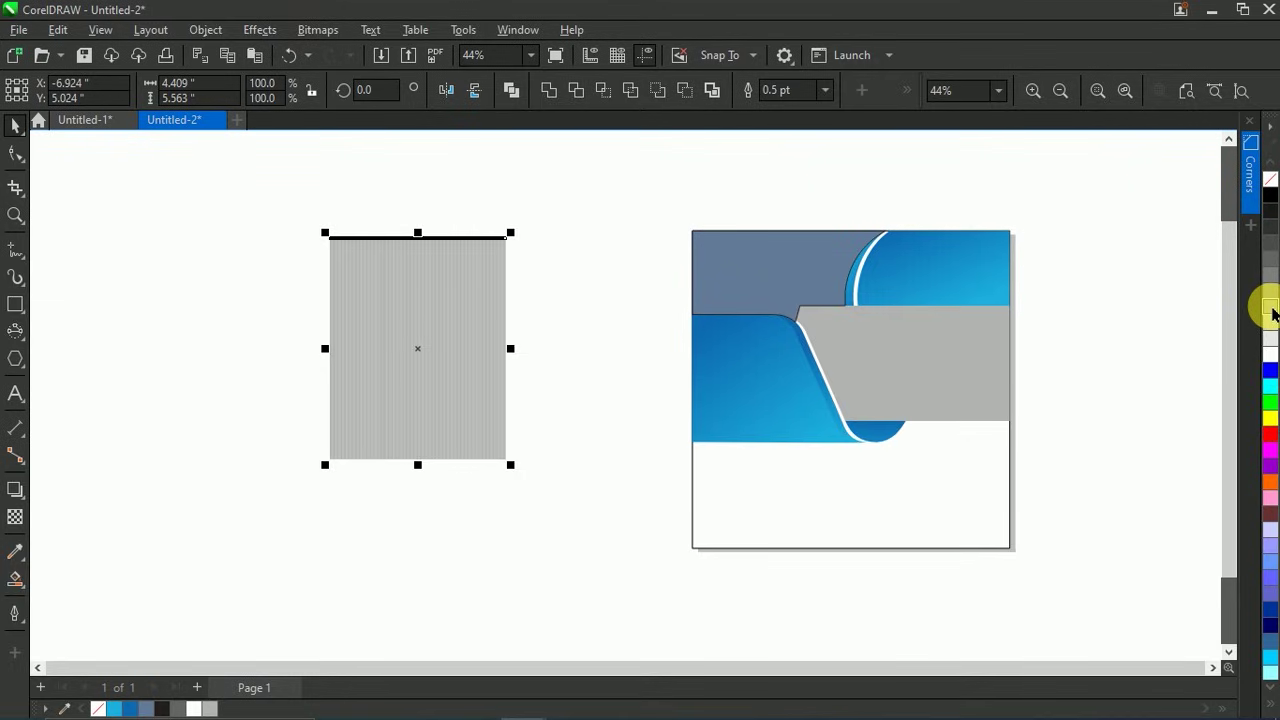
key(ctrl+z)
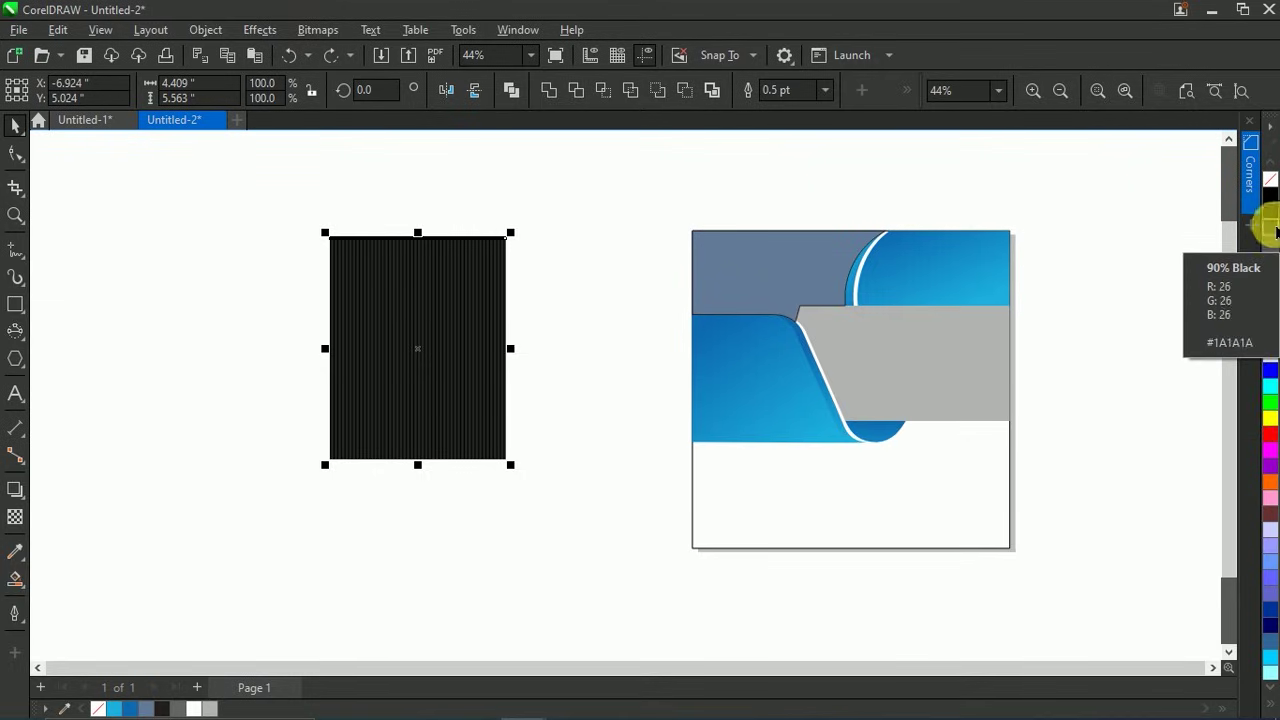
right_click(1270, 320)
click(600, 315)
Step: Group the light gray lines and rotate the group by 45 degrees
drag(197, 516, 197, 516)
right_click(380, 371)
click(548, 272)
click(443, 351)
drag(320, 240, 244, 324)
drag(558, 205, 595, 228)
click(594, 229)
Step: Place the rotated line pattern inside the slate blue upper left shape as a PowerClip
scroll(420, 251, up, 5)
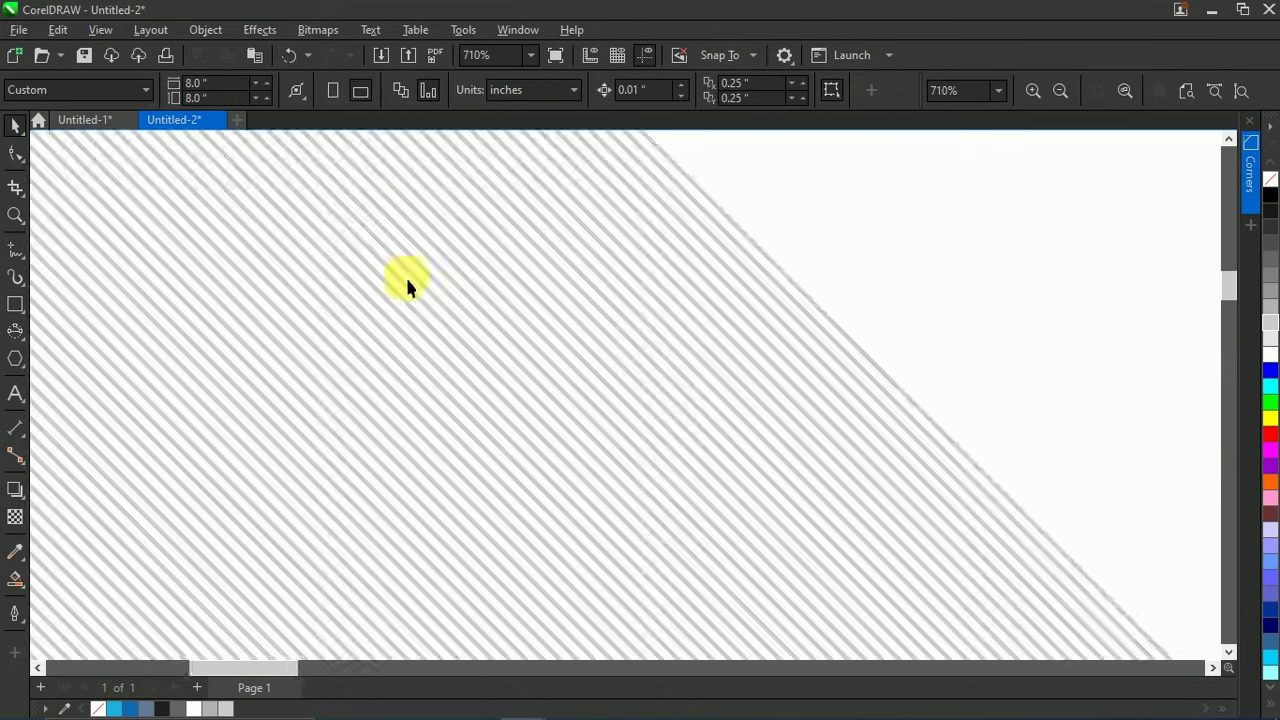
scroll(390, 255, down, 1)
scroll(376, 226, down, 5)
drag(380, 286, 588, 262)
click(674, 319)
scroll(651, 297, up, 2)
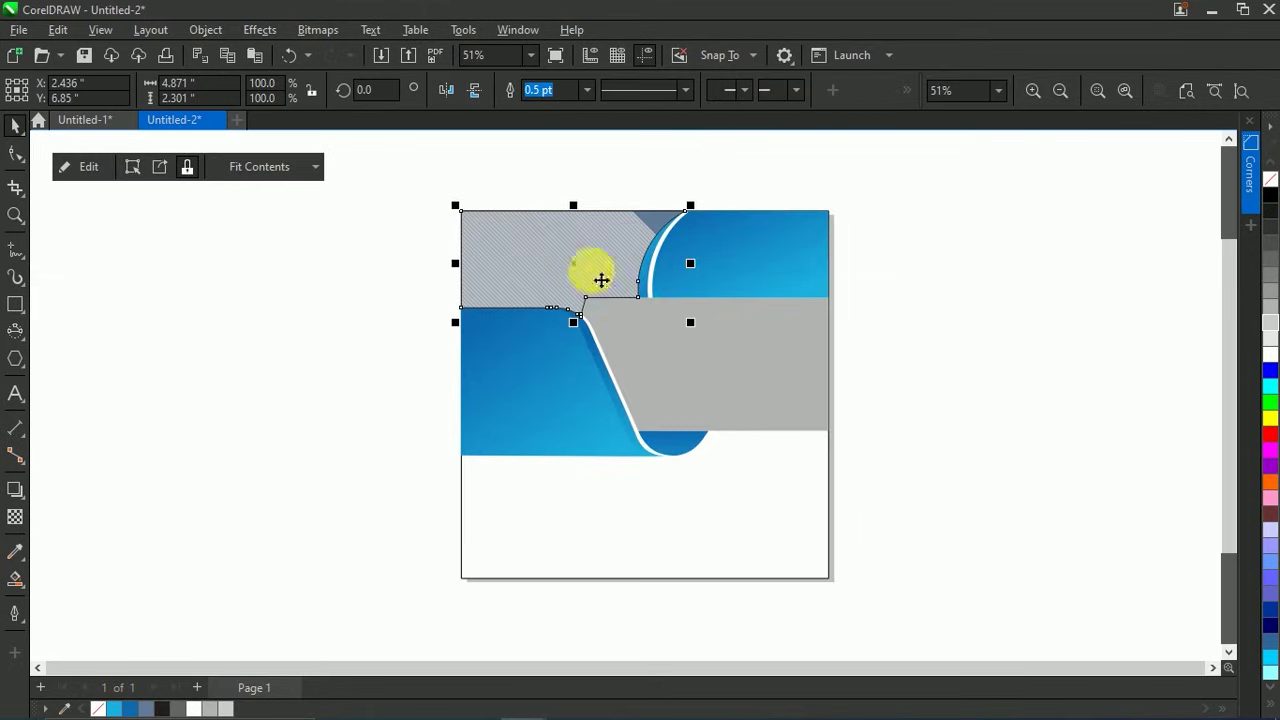
Step: Edit the PowerClip contents, widening the line pattern to about 9.3 inches and adjusting its position and angle so it covers the whole frame
click(86, 169)
drag(566, 263, 624, 253)
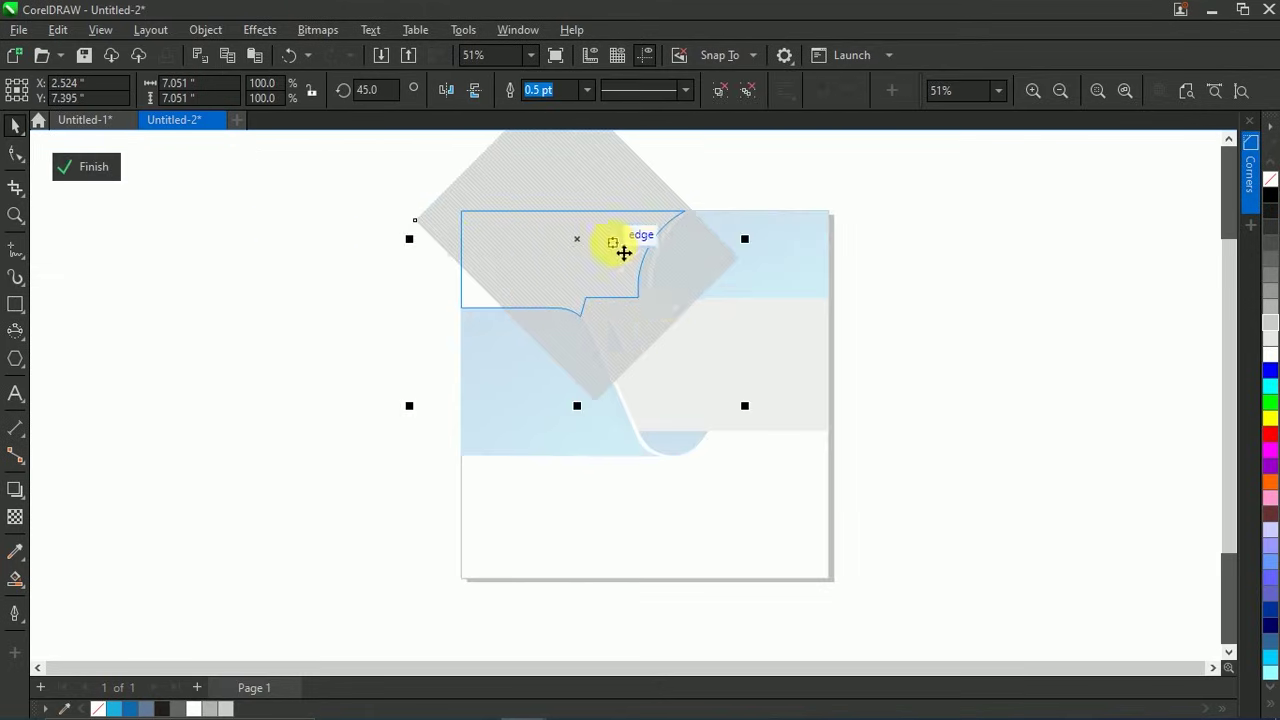
drag(415, 249, 309, 229)
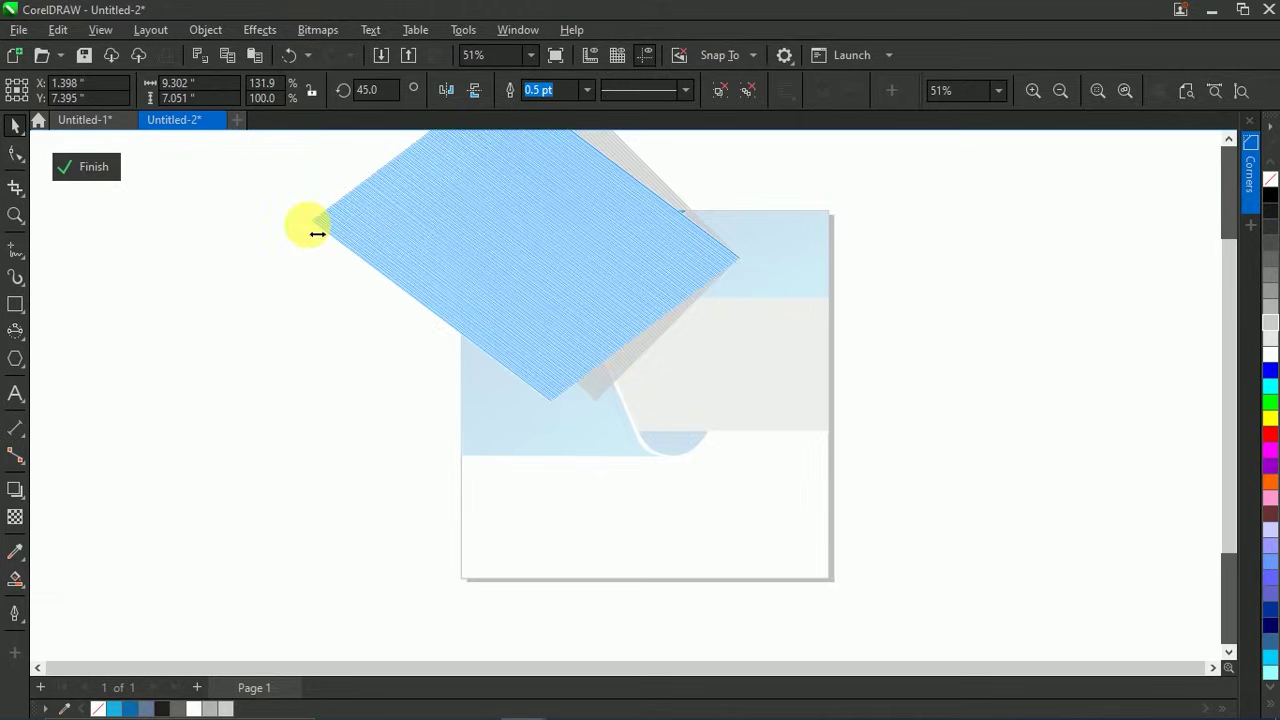
scroll(574, 273, down, 1)
drag(638, 285, 635, 270)
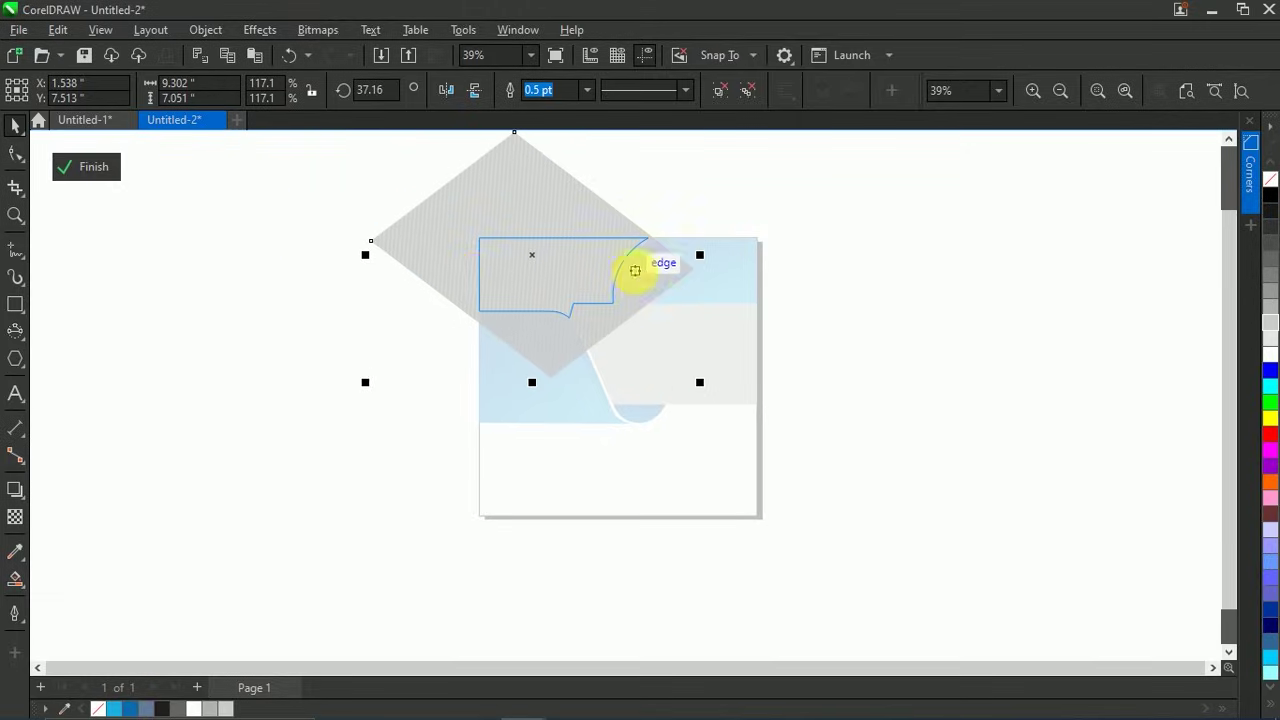
click(560, 285)
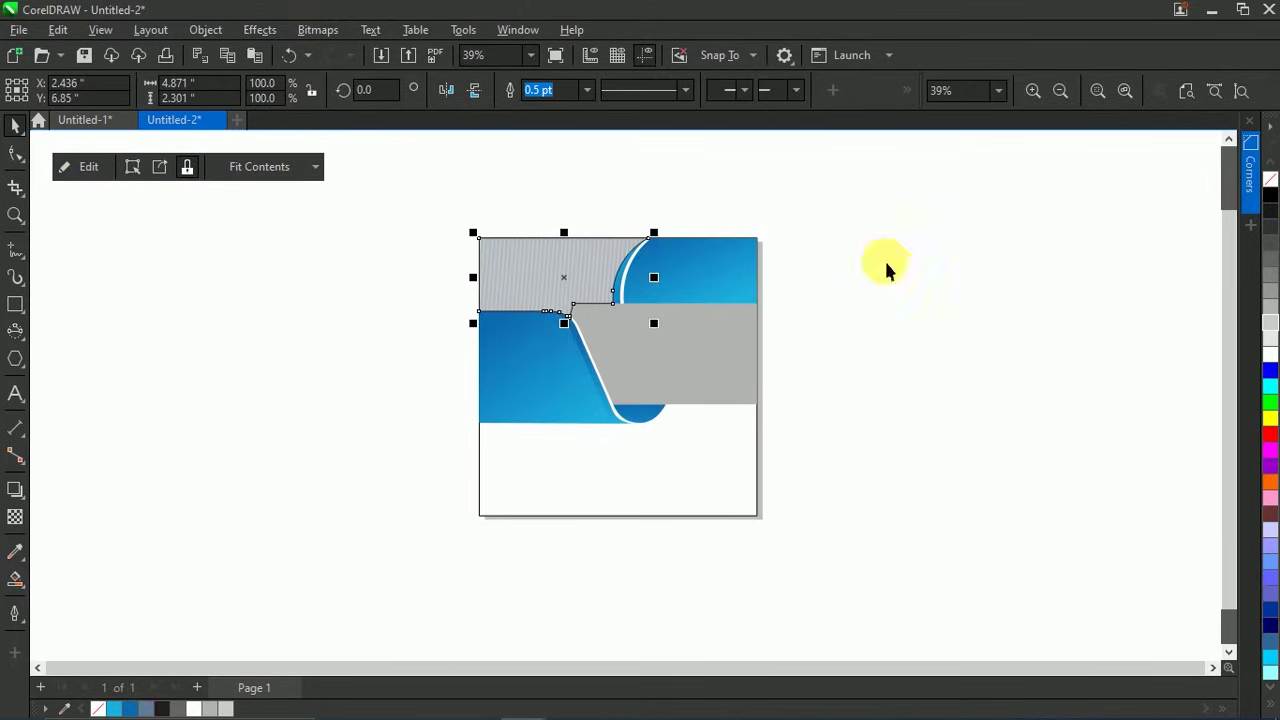
Step: Remove the fill and the outline from the upper left PowerClip shape
click(1271, 184)
right_click(1271, 184)
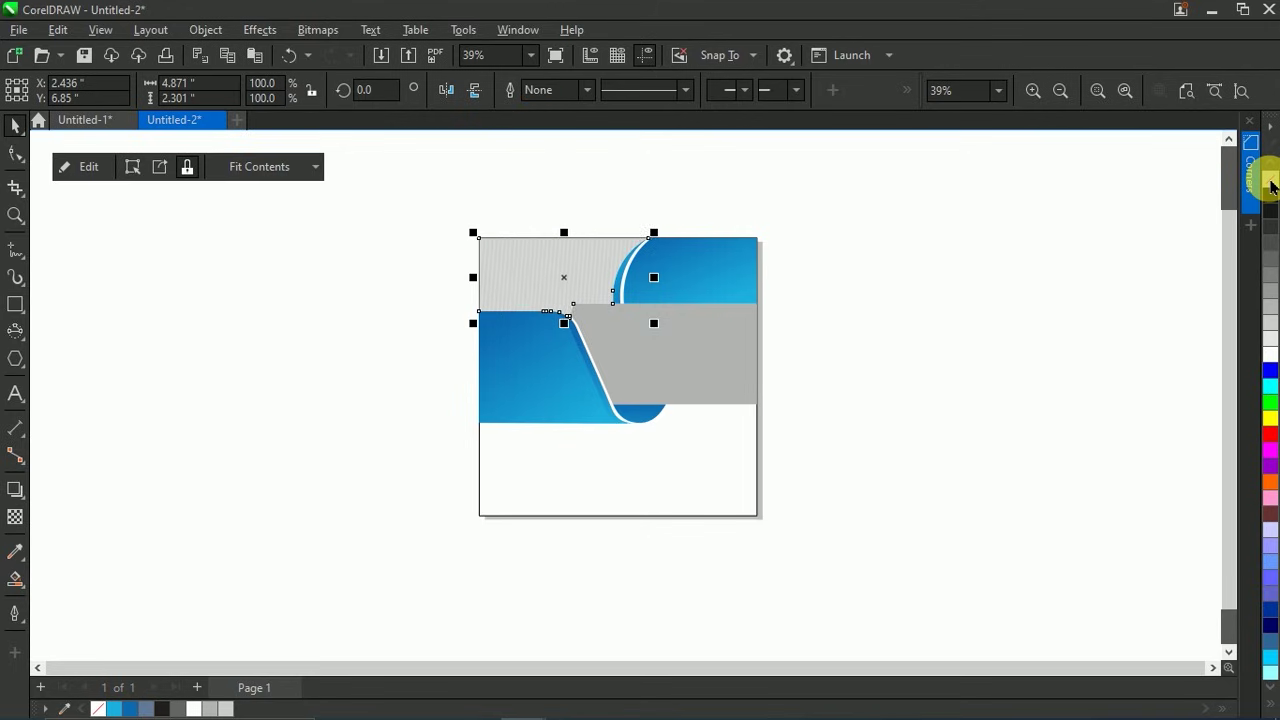
click(1000, 243)
scroll(594, 263, up, 5)
scroll(545, 272, down, 6)
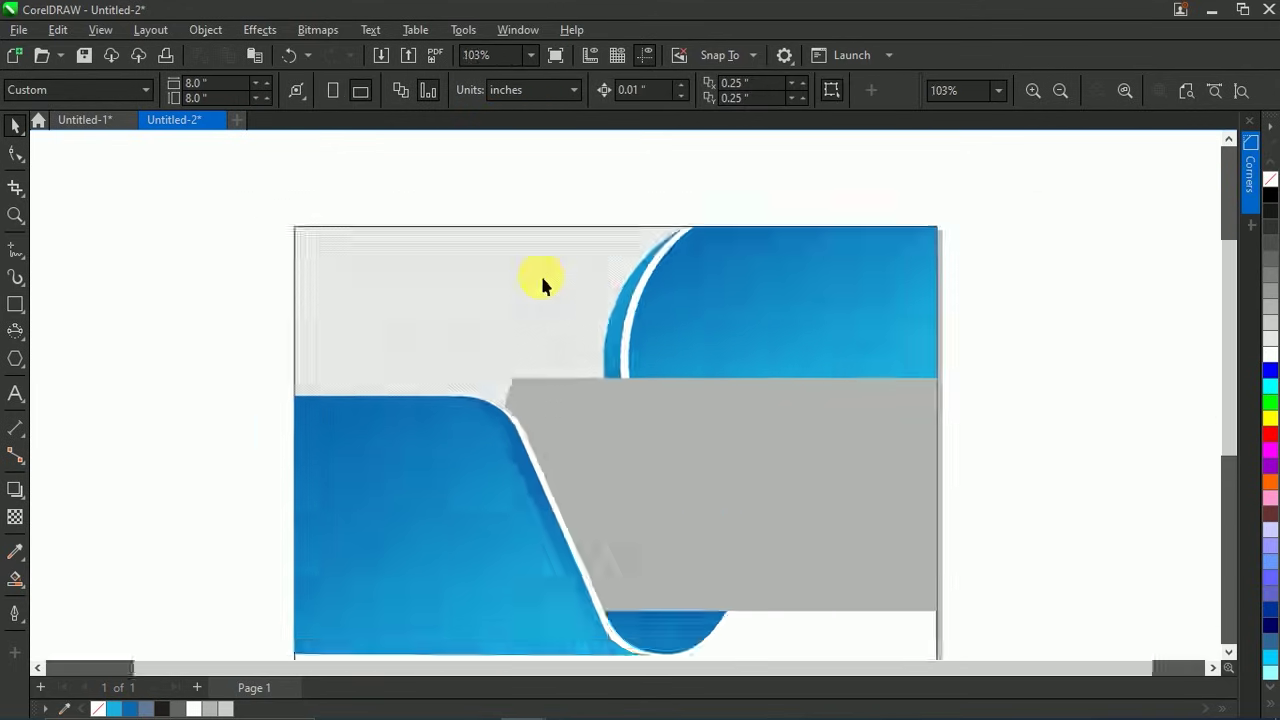
Step: Add the two-line artistic text "LOGO HERE" in 24 pt Arial on the light patterned upper left area of the page
click(1125, 90)
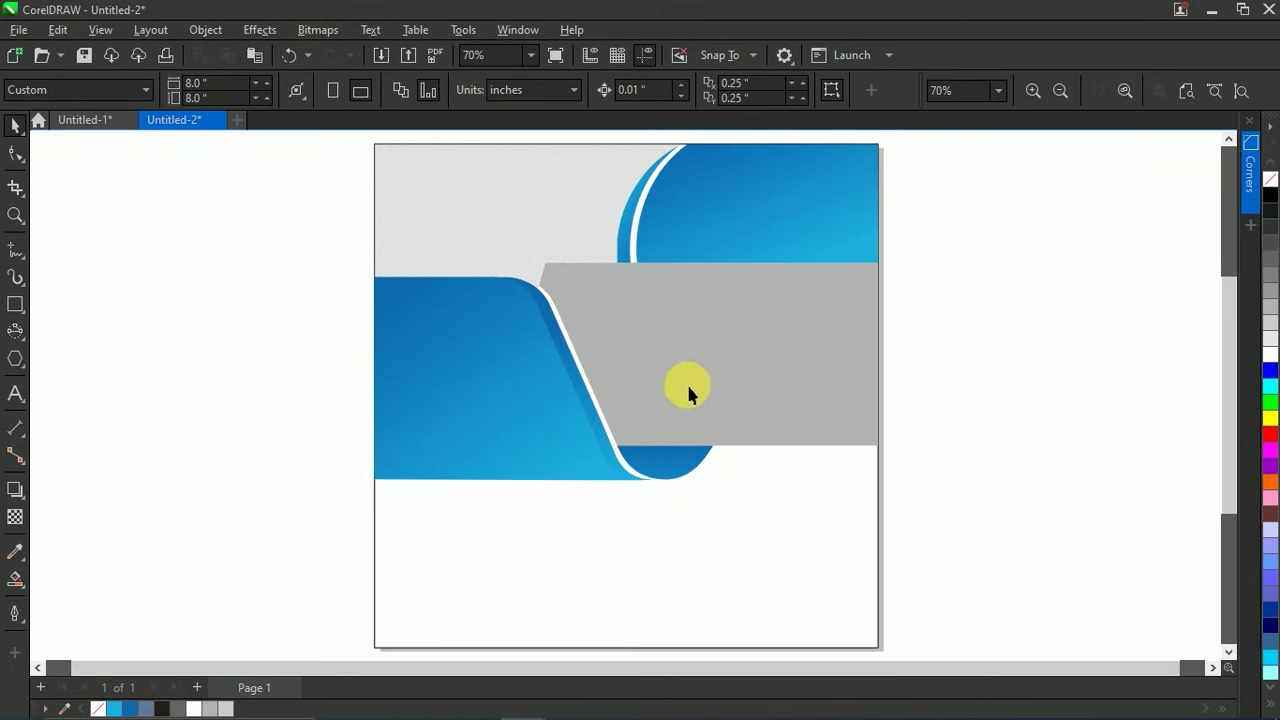
click(15, 394)
click(418, 210)
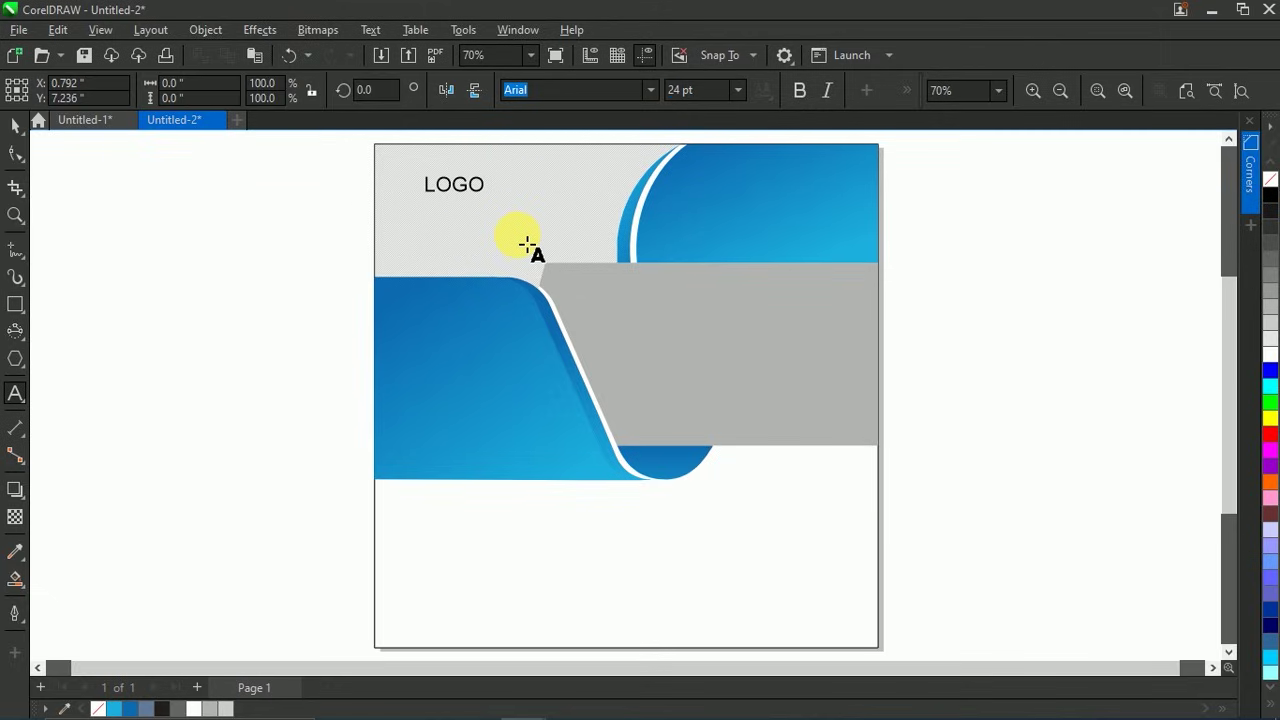
click(15, 124)
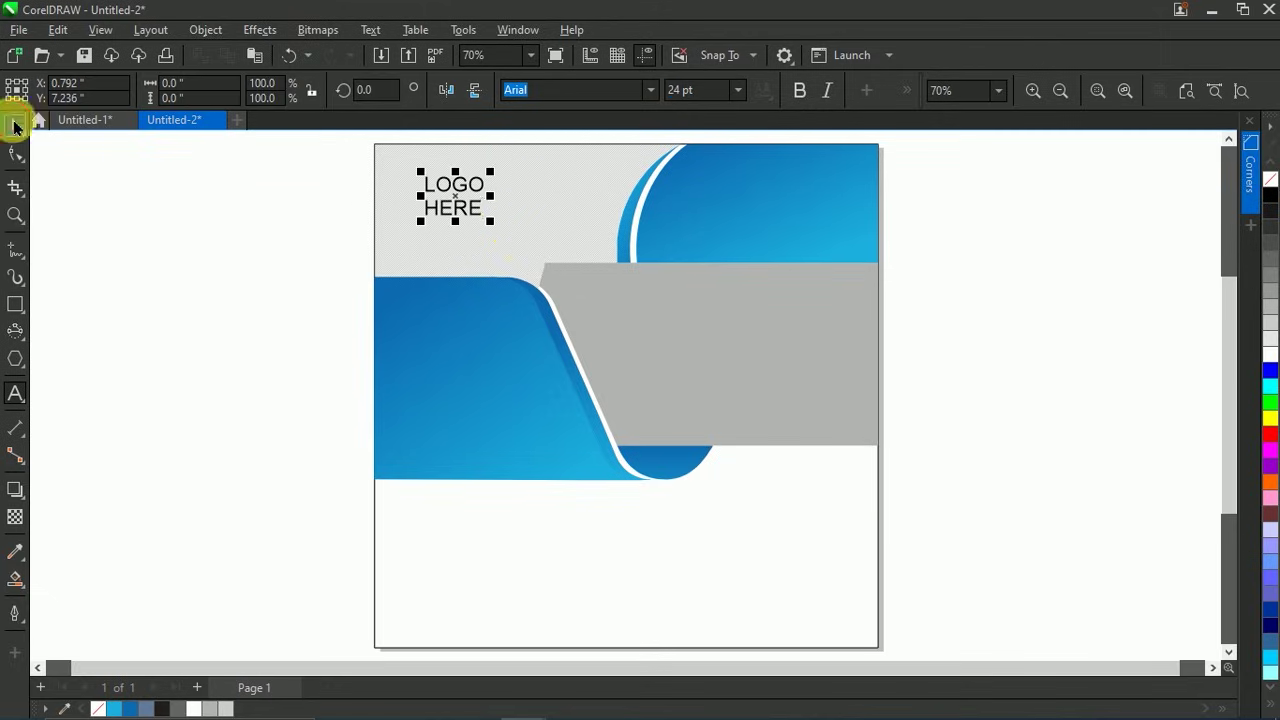
click(226, 207)
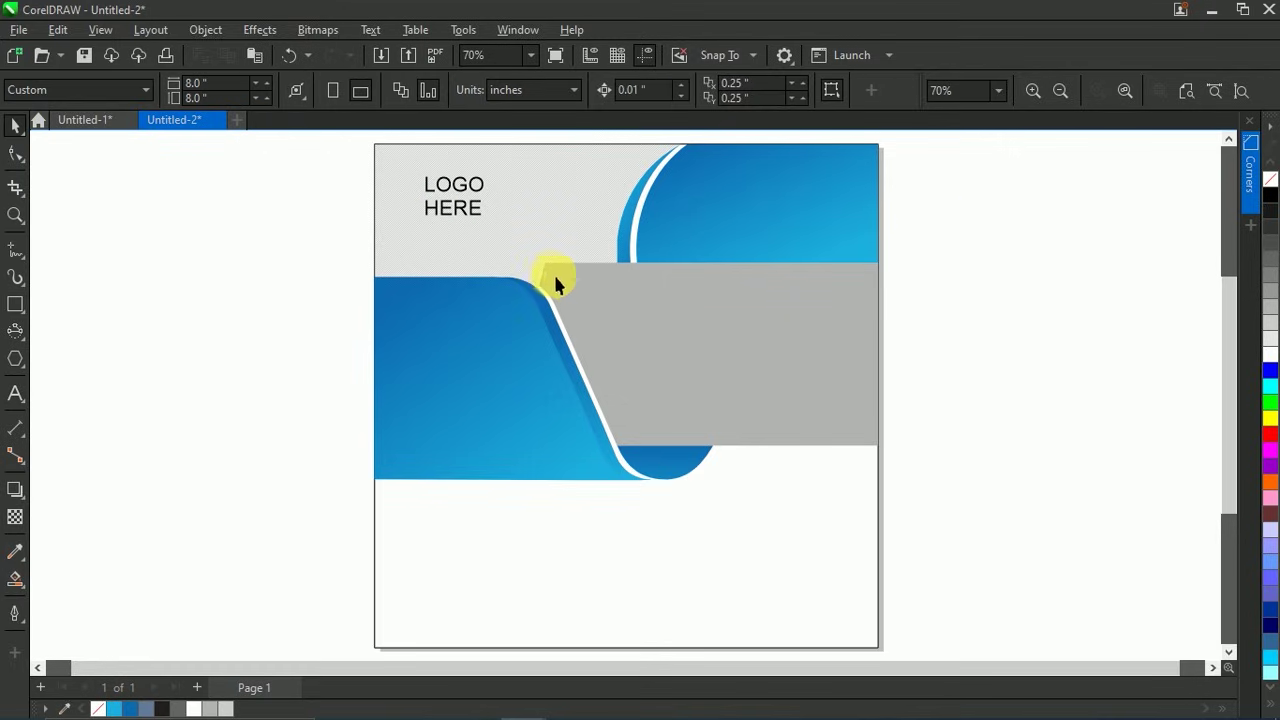
Step: Import skyline picture 9 from the building pic folder and place it on the page about 12.9 inches wide
right_click(977, 220)
click(1042, 326)
click(1013, 177)
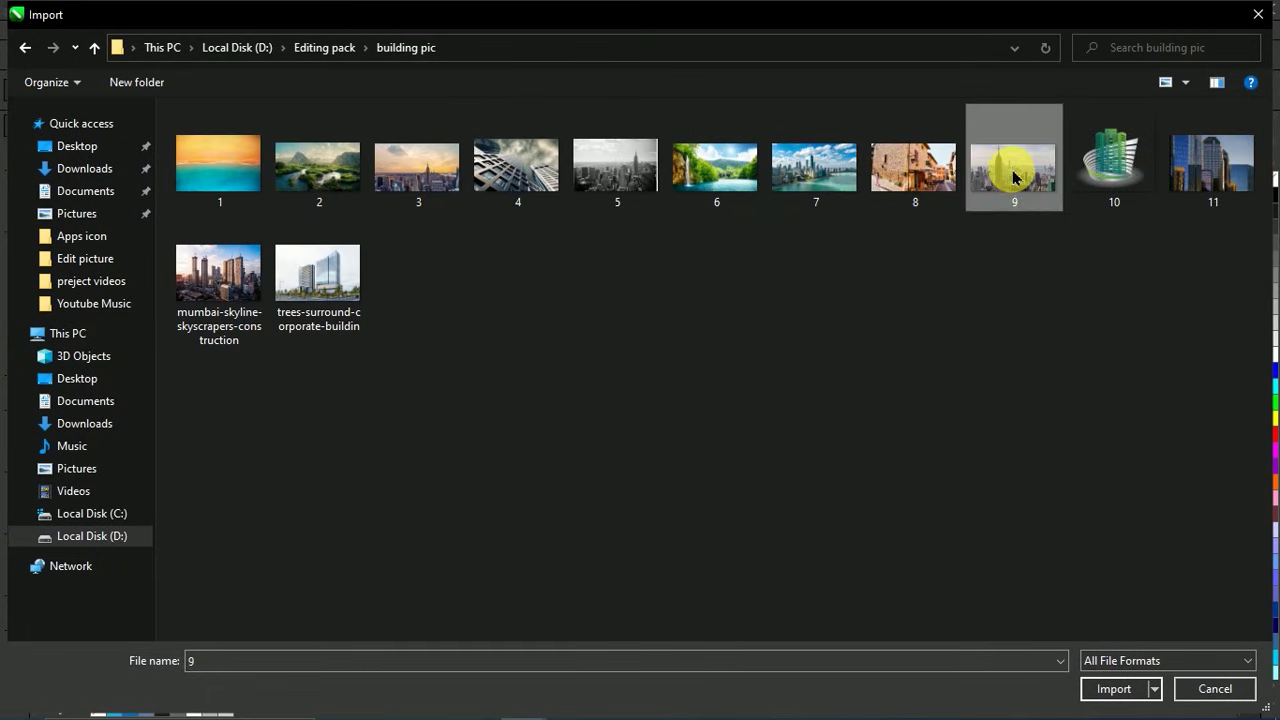
double_click(1013, 177)
drag(207, 247, 626, 483)
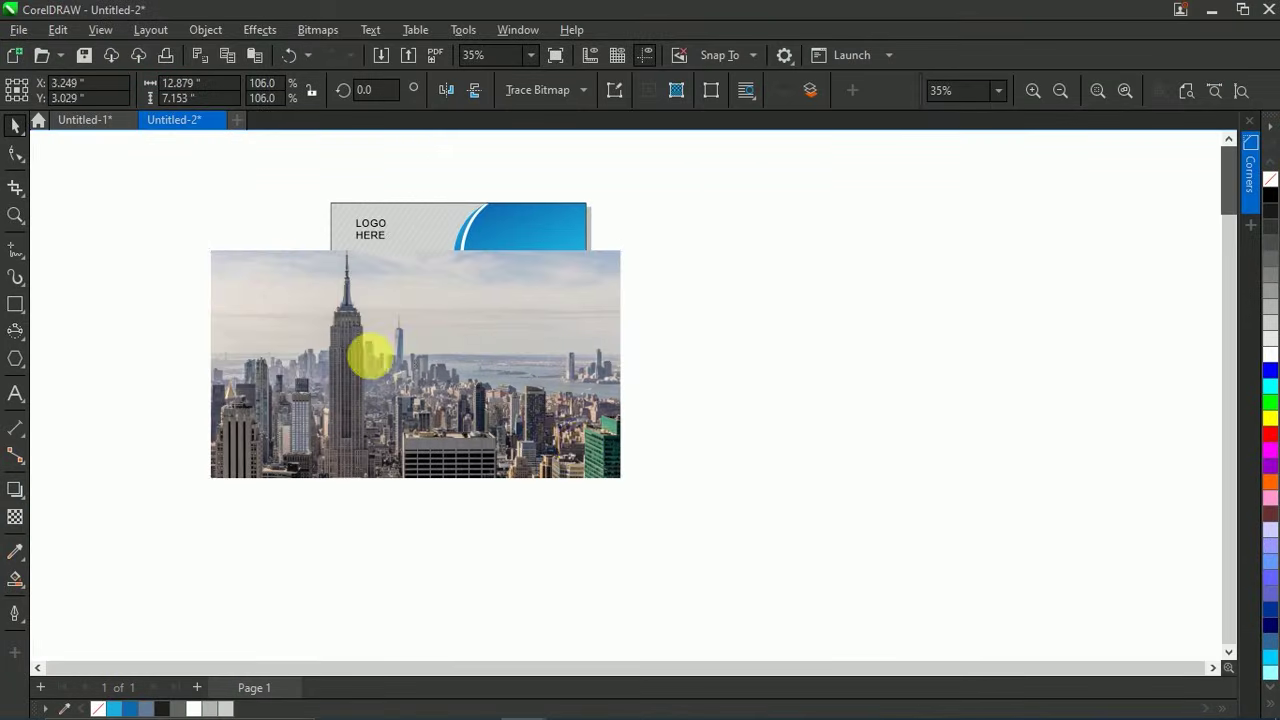
Step: Move the skyline photo beside the page and place it inside the gray middle band as a PowerClip
drag(307, 378, 707, 306)
drag(783, 294, 510, 317)
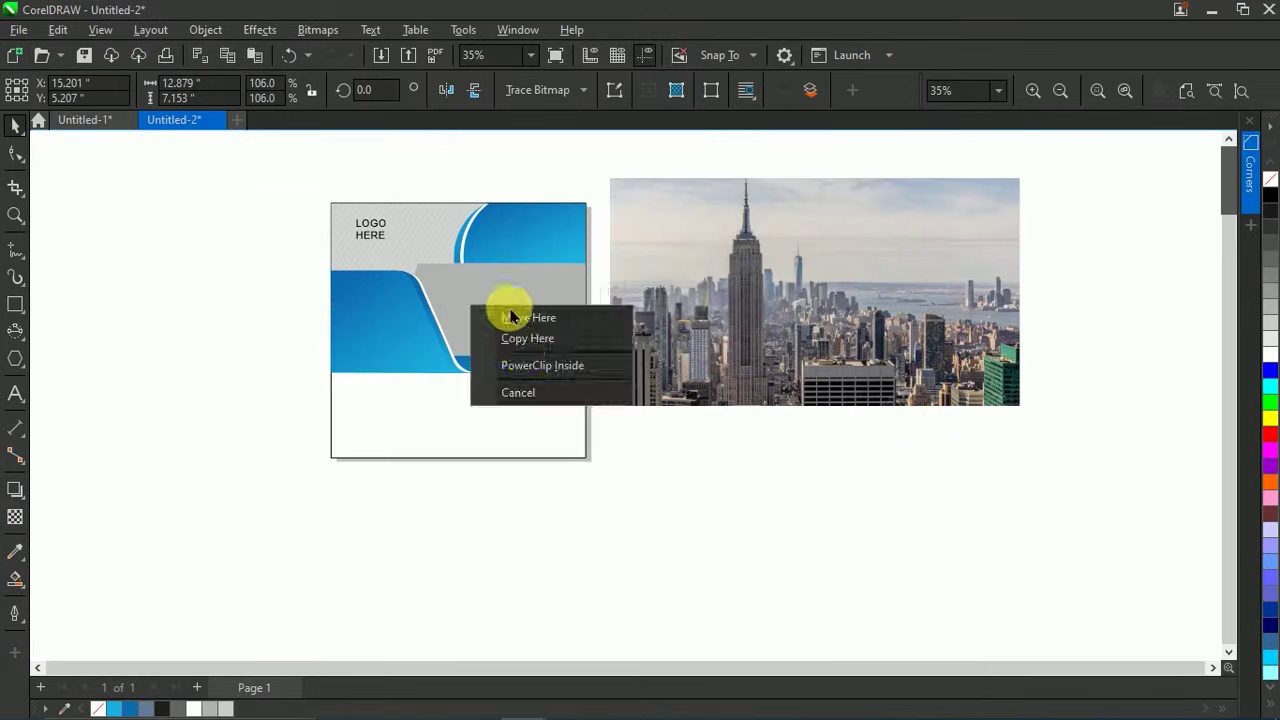
click(539, 369)
Step: Edit the middle band's PowerClip contents, shrinking the photo to about 5.76 inches wide and moving it down to fill the frame
click(68, 164)
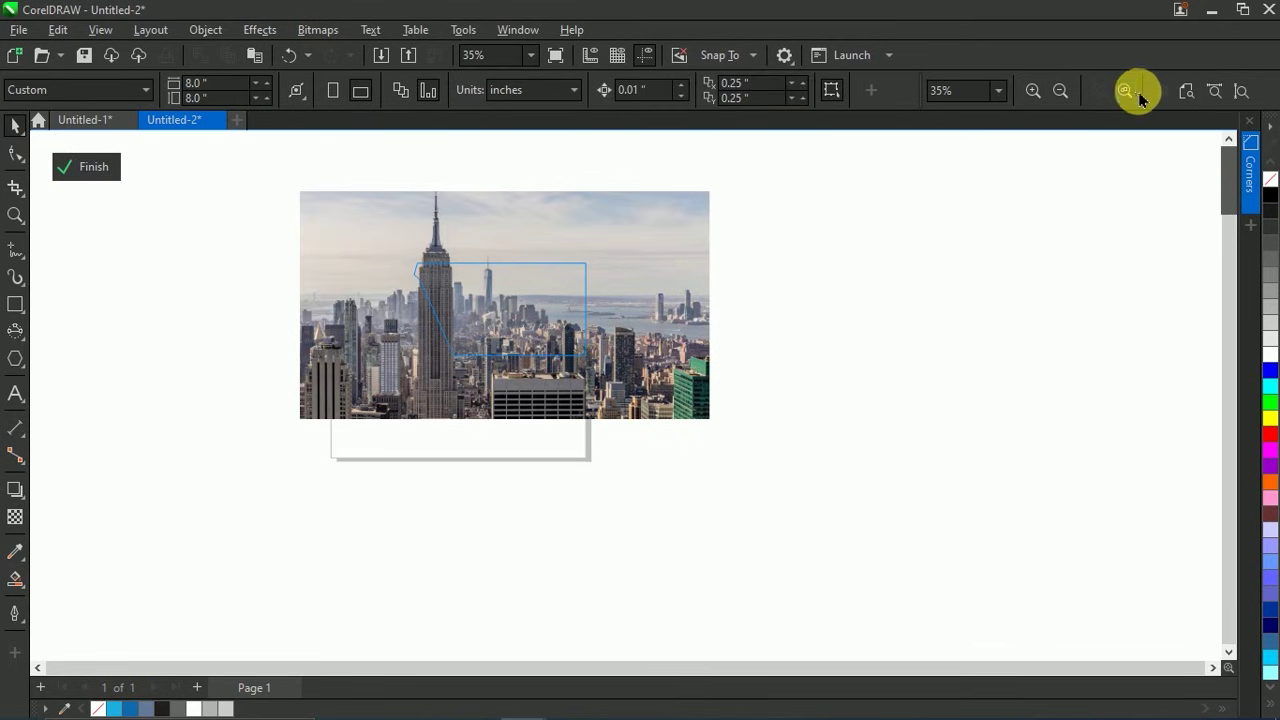
click(1125, 91)
click(895, 525)
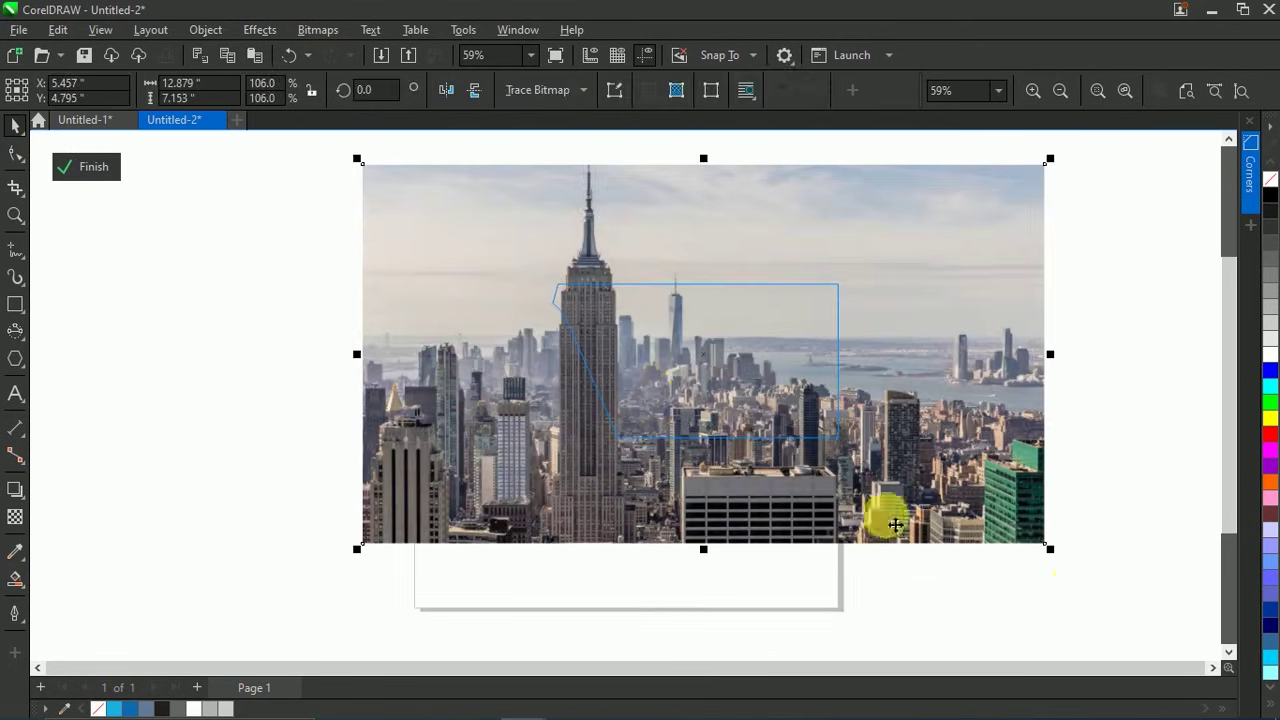
drag(1050, 548, 873, 453)
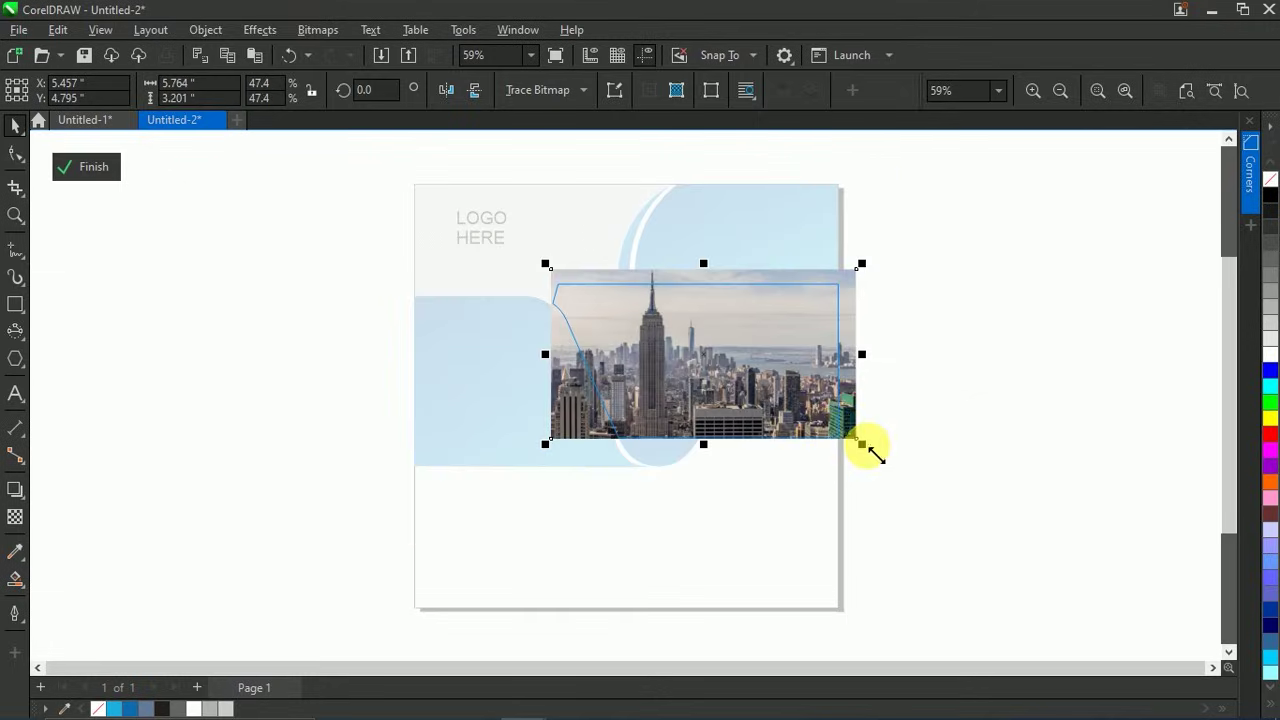
key(Escape)
click(748, 357)
drag(748, 357, 746, 371)
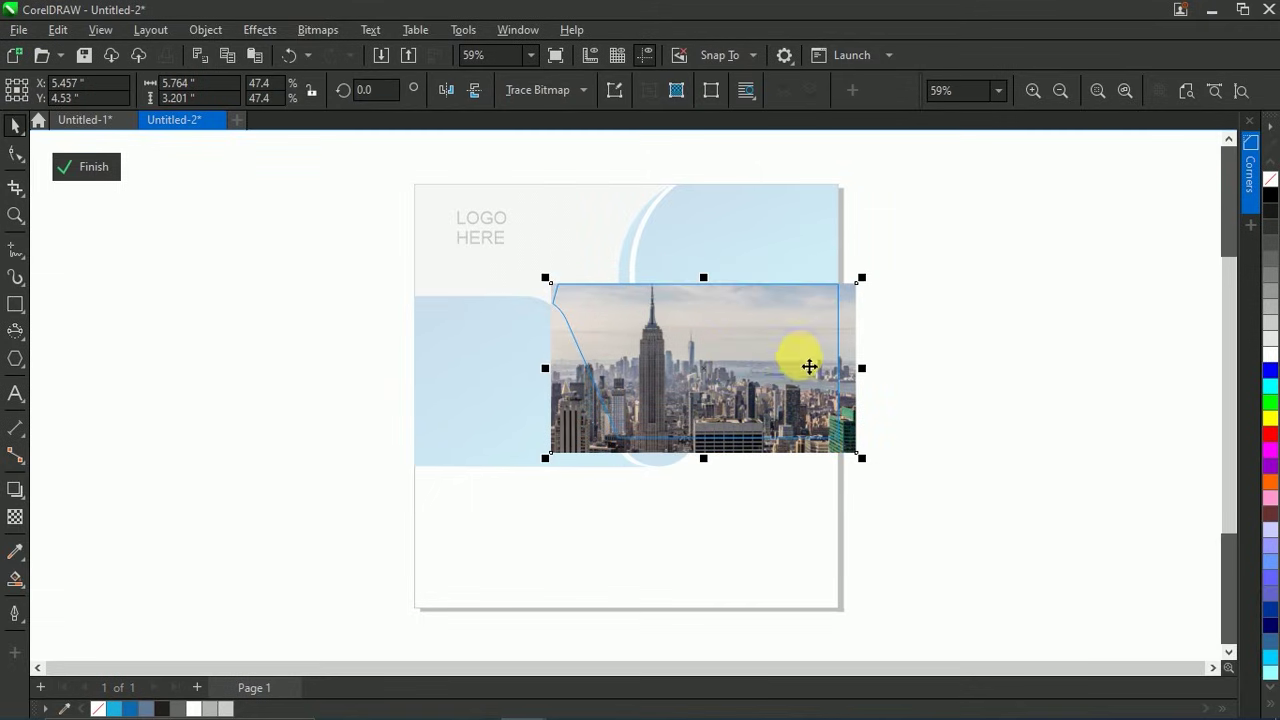
click(66, 166)
key(Escape)
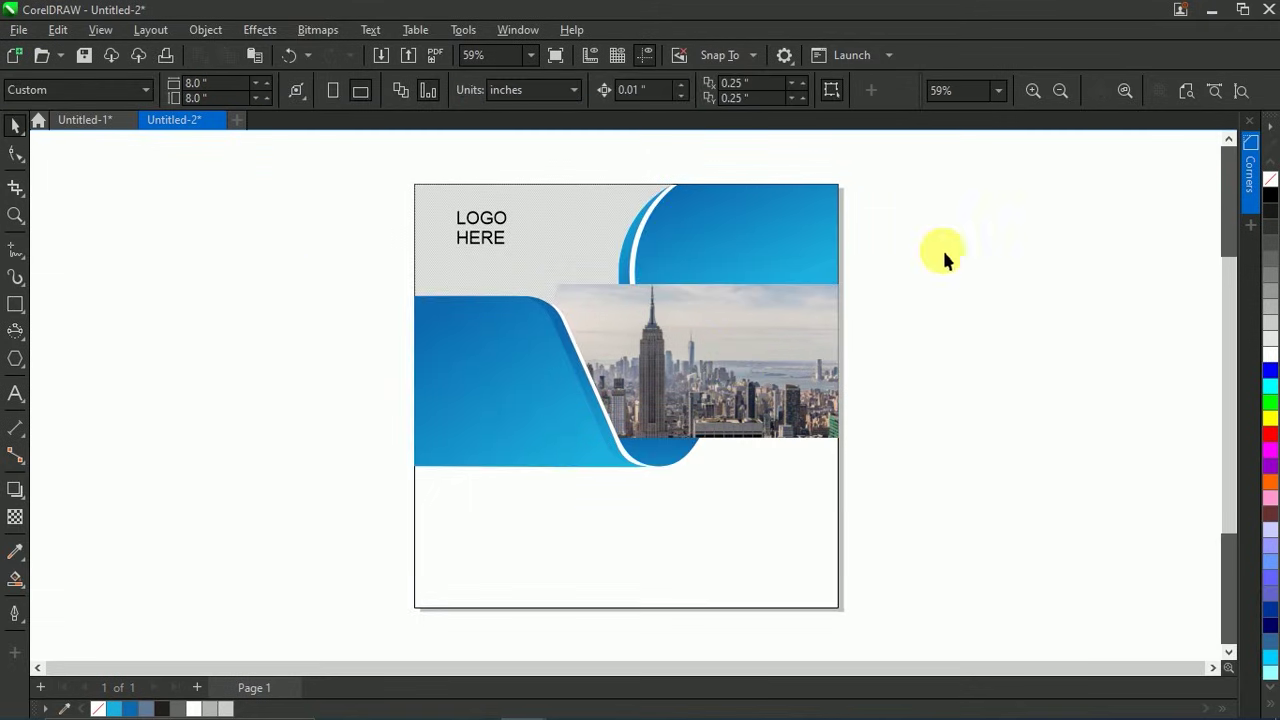
Step: Fit the whole page in view and check the layout in a full-screen preview
click(1172, 96)
right_click(999, 184)
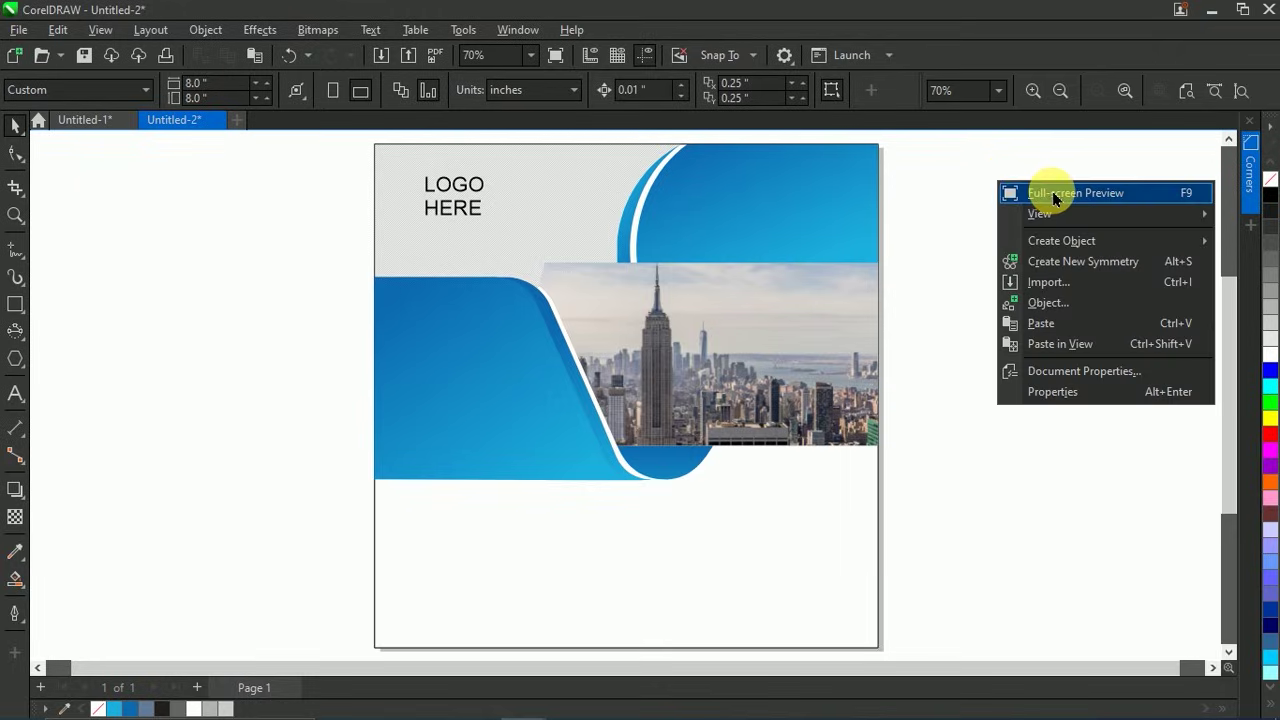
click(1051, 193)
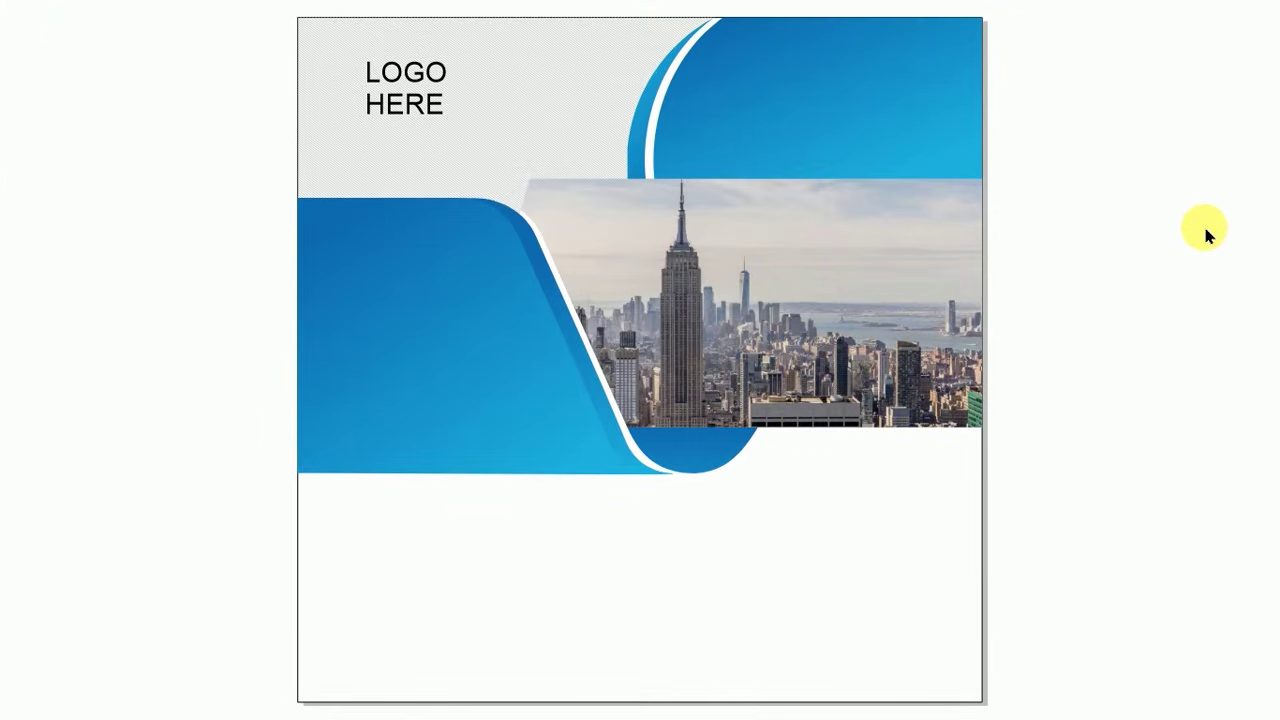